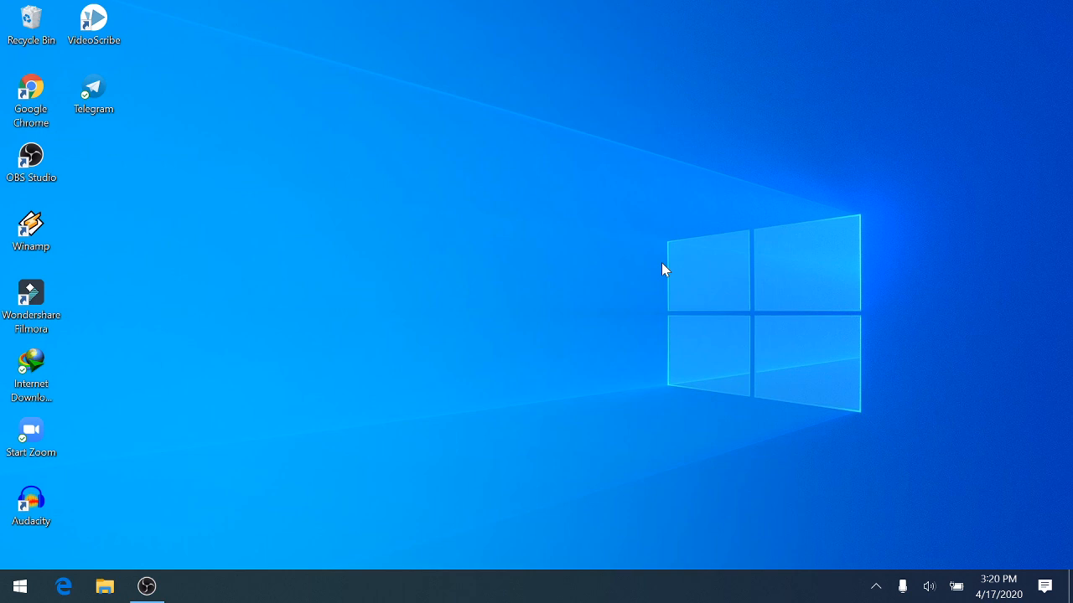
# Search the web for "obs studio" in Google Chrome and open the official obsproject.com website.
pyautogui.doubleClick(47, 125)
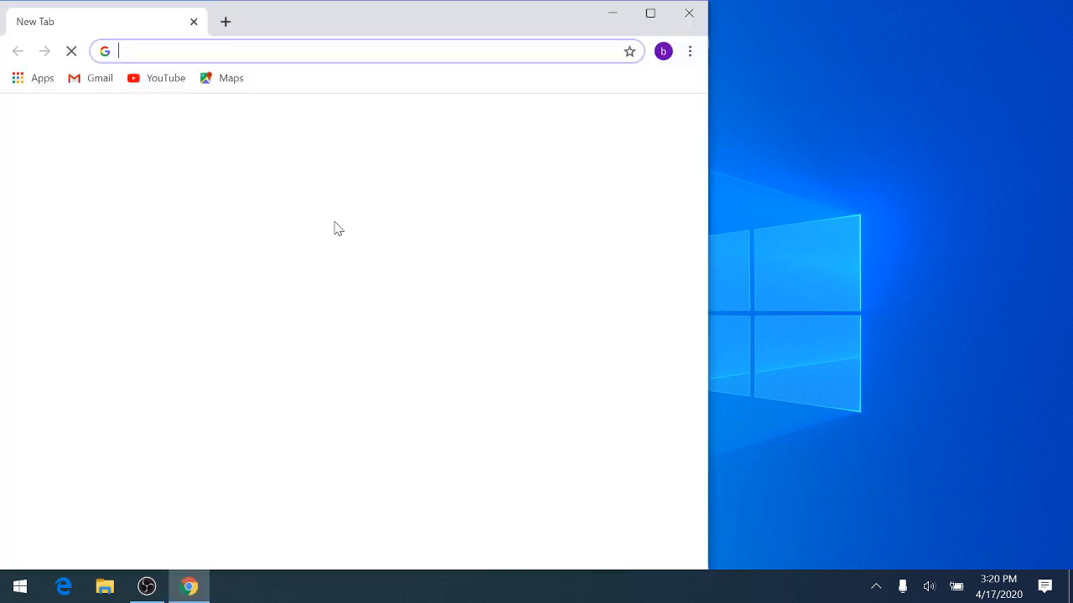
pyautogui.click(650, 12)
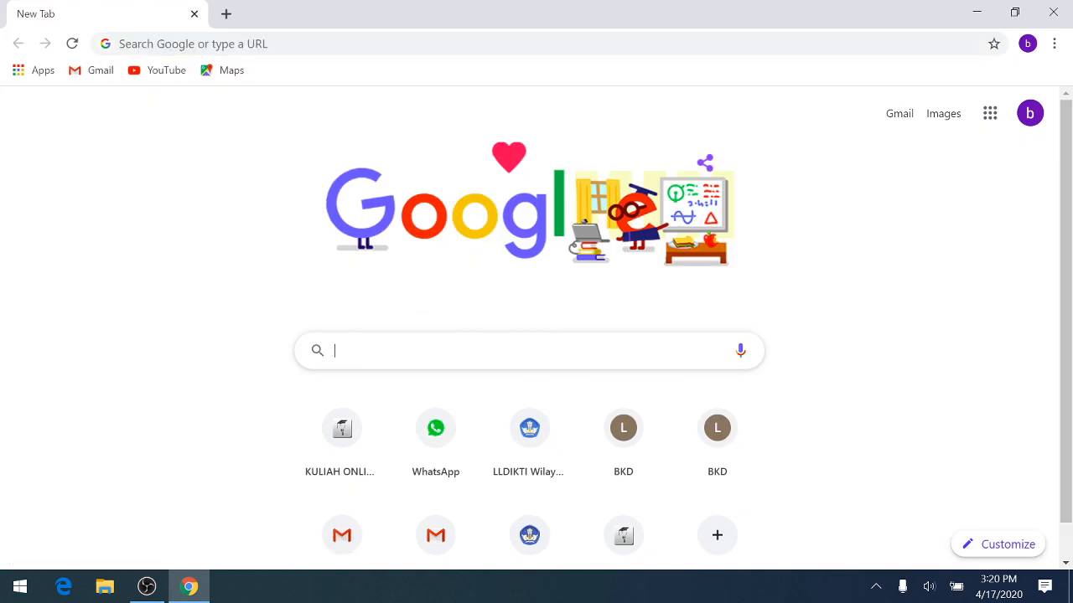
pyautogui.write('stud')
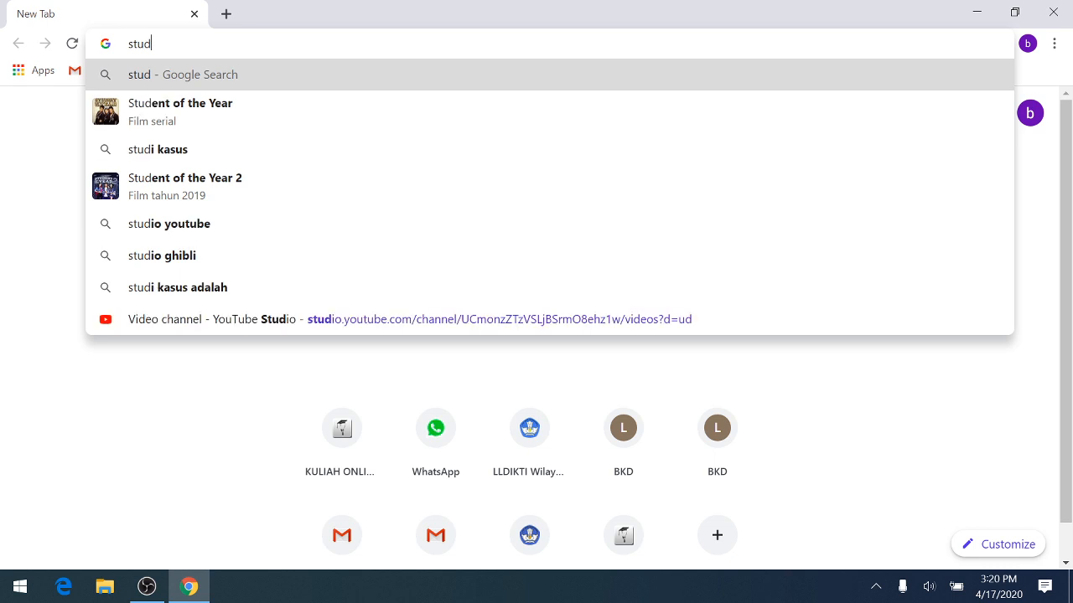
pyautogui.press('BackSpace')
pyautogui.press('BackSpace')
pyautogui.press('BackSpace')
pyautogui.press('BackSpace')
pyautogui.write('obs')
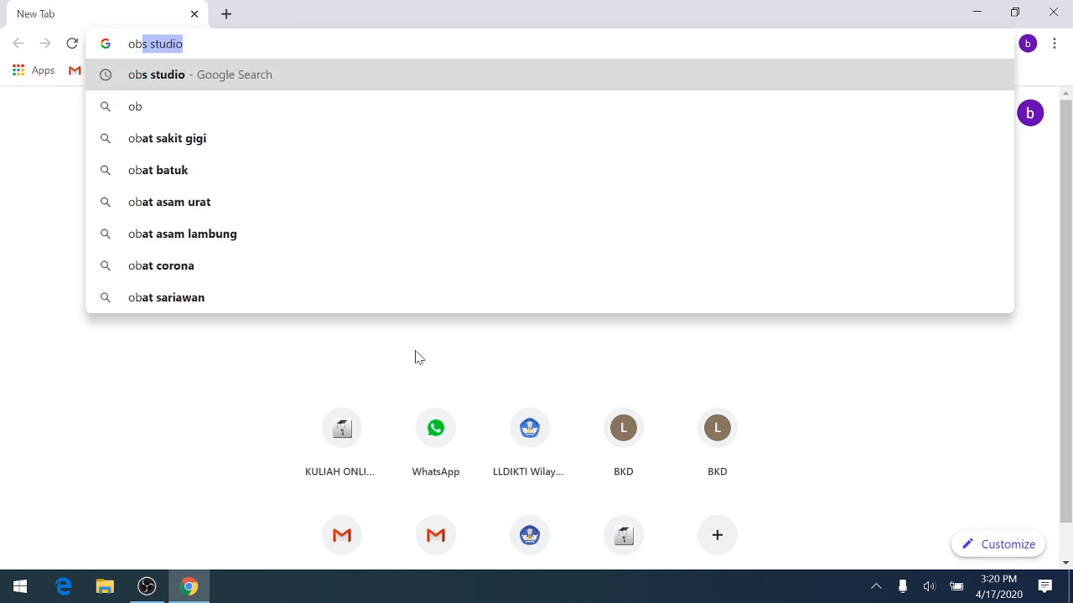
pyautogui.click(403, 87)
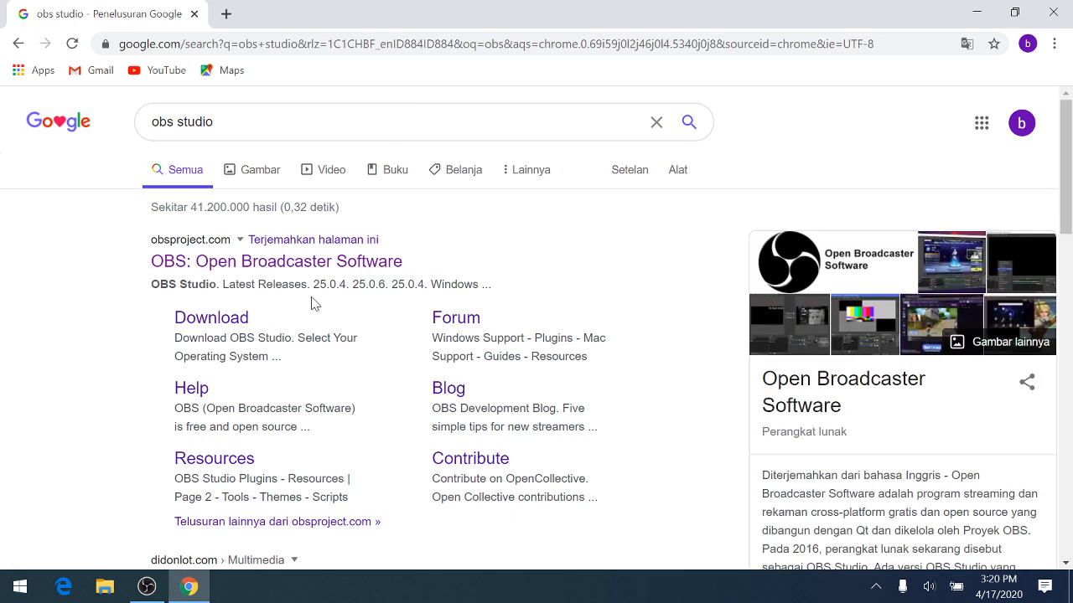
pyautogui.click(285, 268)
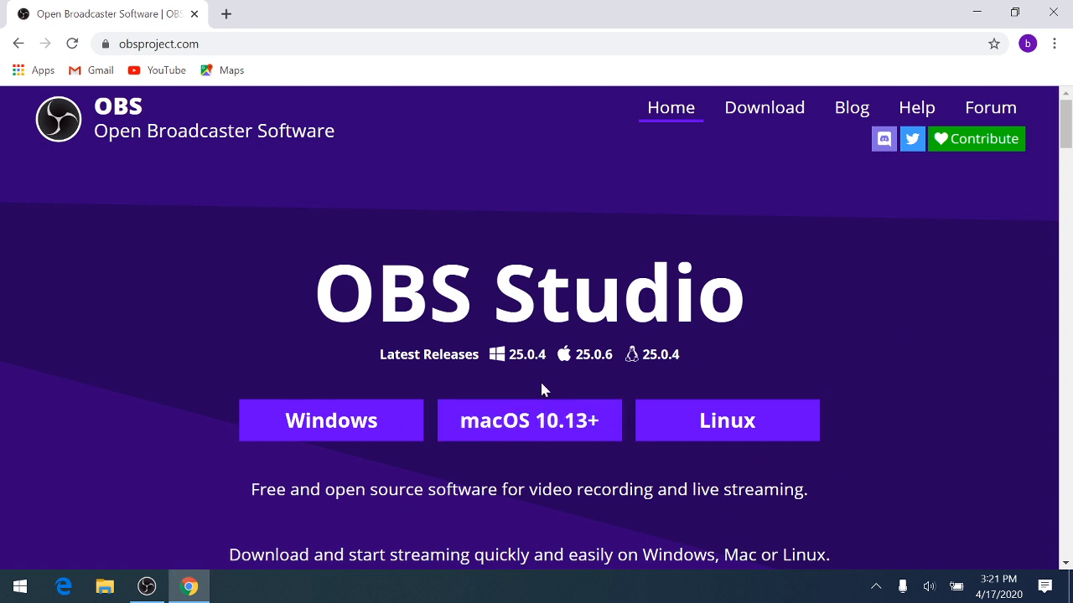
# Start the Windows installer download of OBS Studio, cancel it and close the browser.
pyautogui.click(353, 438)
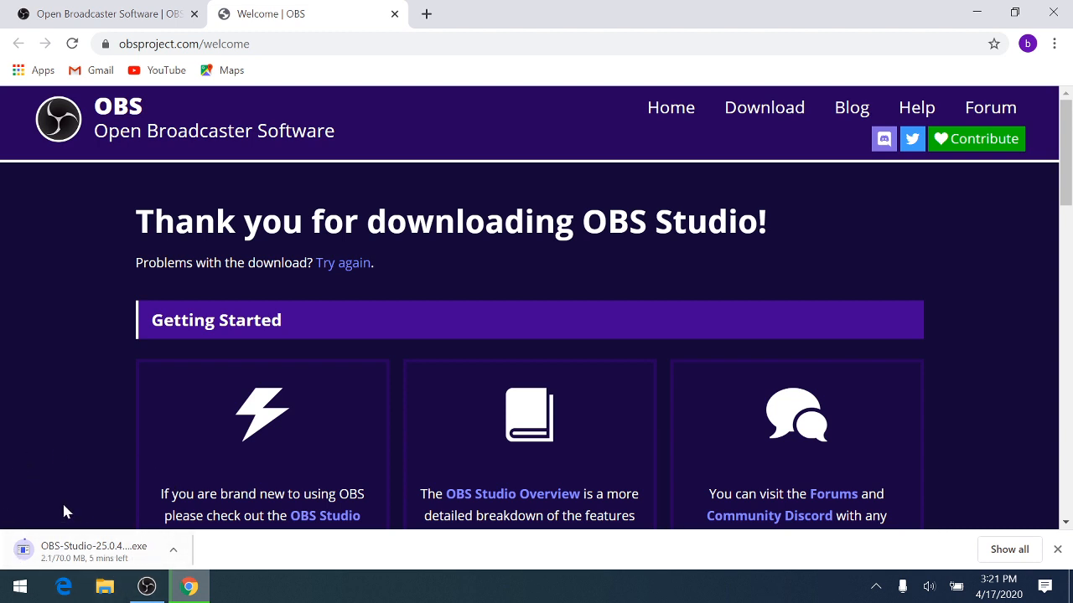
pyautogui.click(173, 550)
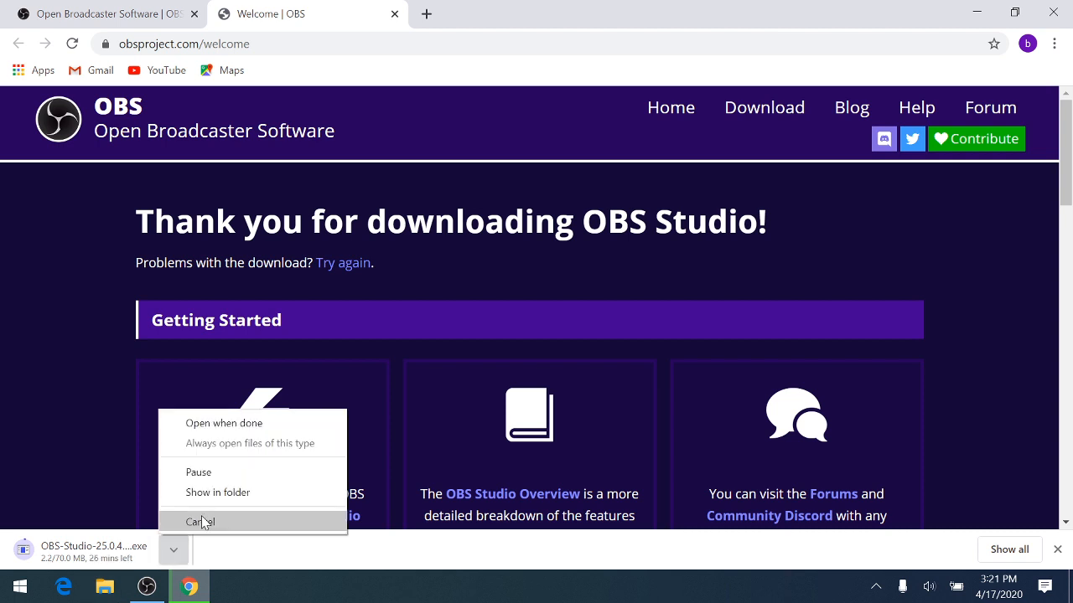
pyautogui.click(201, 522)
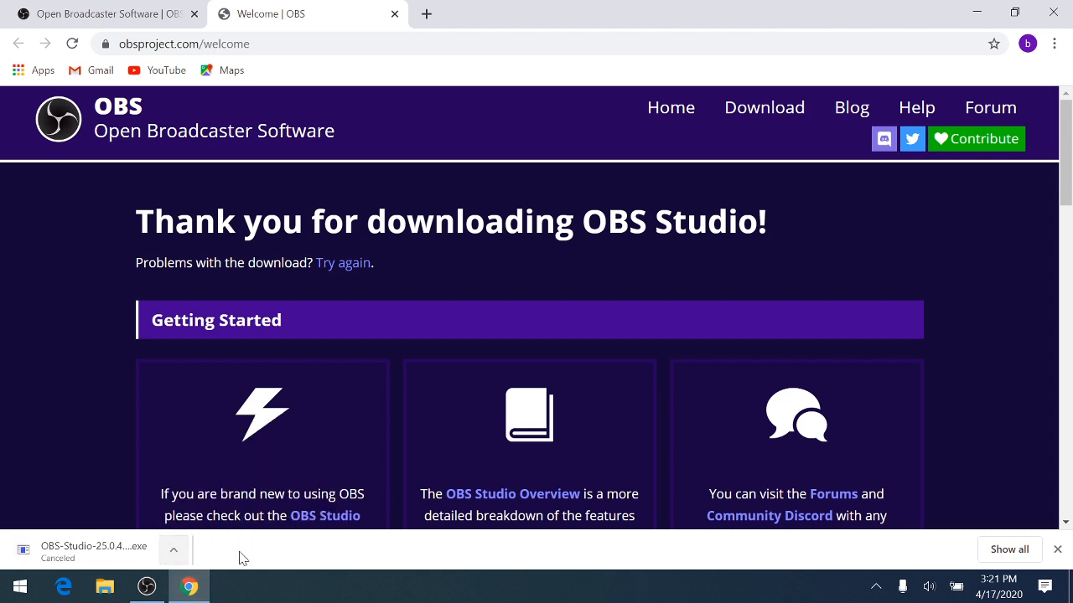
pyautogui.click(395, 14)
pyautogui.click(1053, 14)
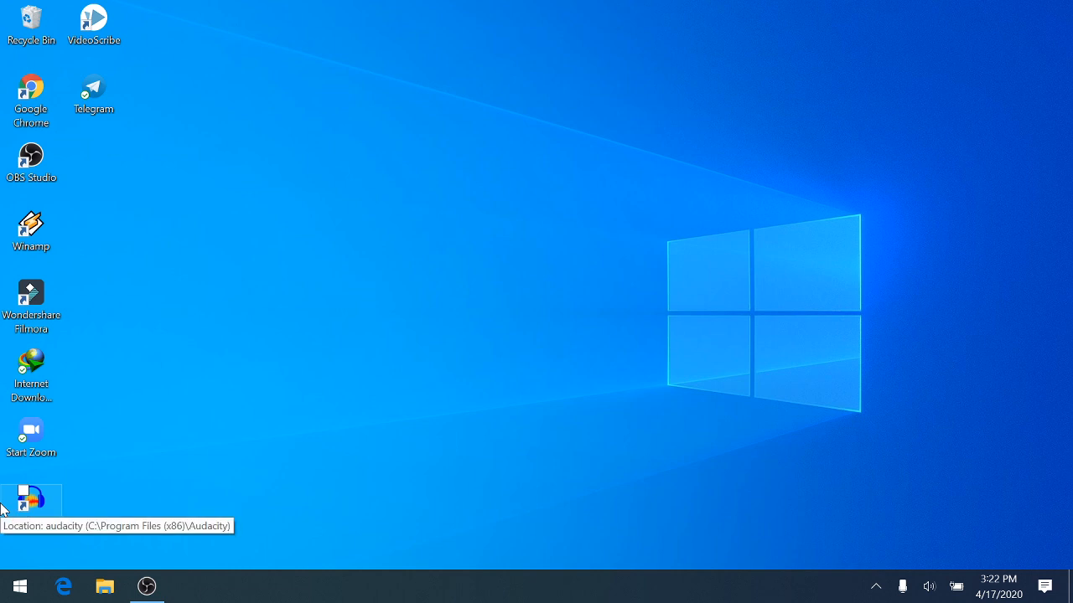
# Open Computer Management for This PC from File Explorer and show the Device Manager.
pyautogui.click(104, 589)
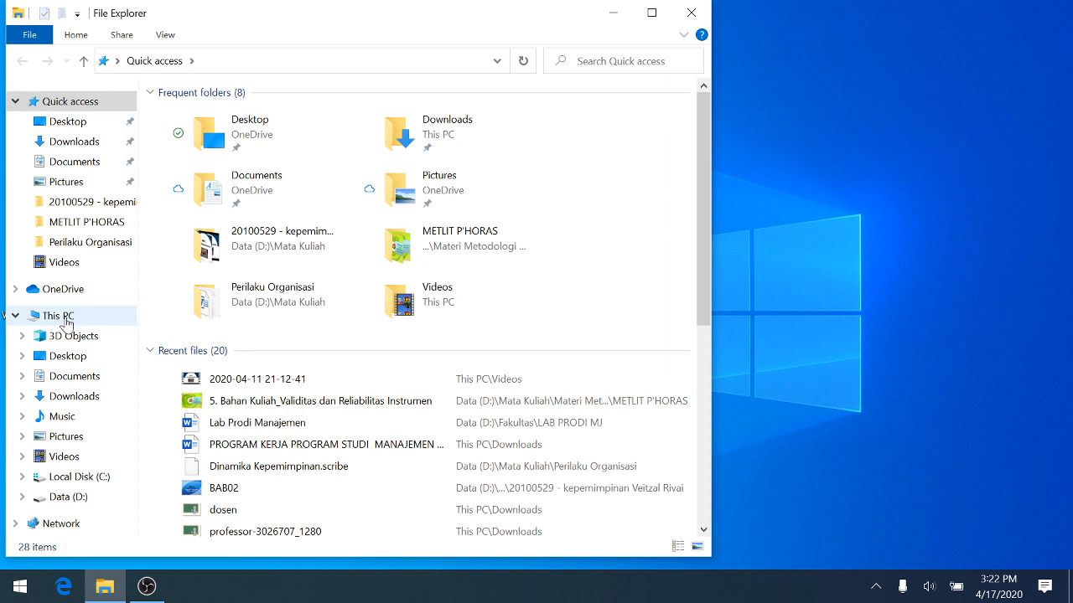
pyautogui.rightClick(65, 323)
pyautogui.click(71, 356)
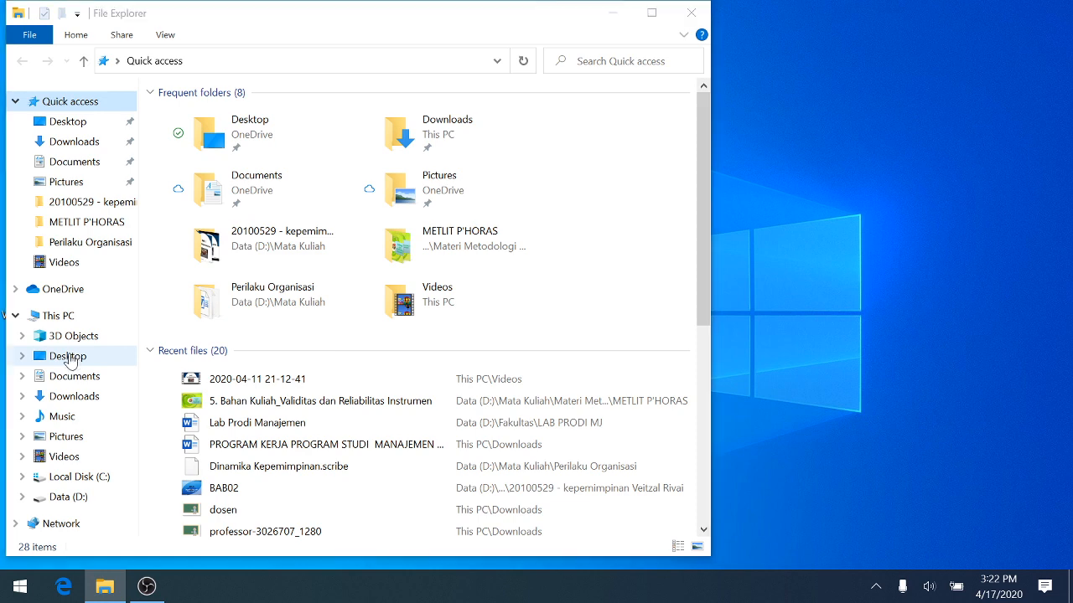
pyautogui.click(783, 11)
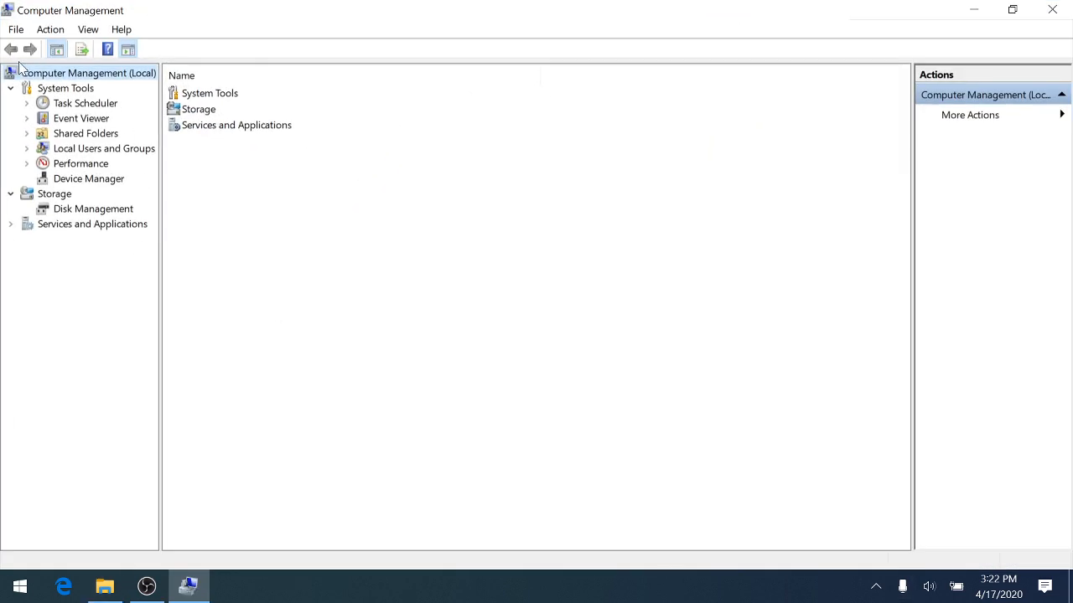
pyautogui.click(94, 184)
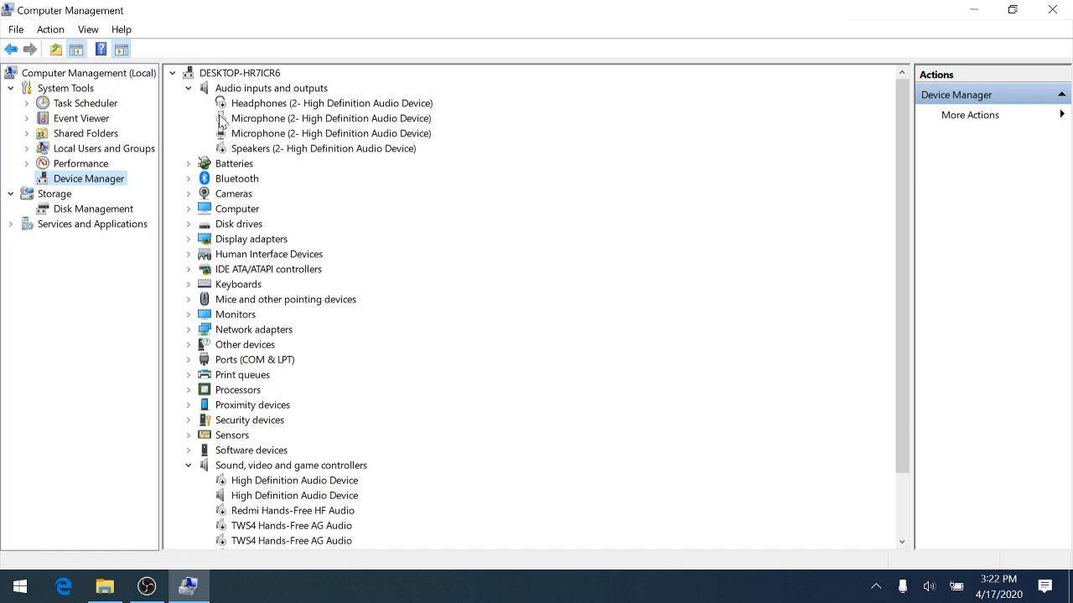
# Examine the audio devices and the sound, video and game controllers in the device list, and close Computer Management and File Explorer.
pyautogui.scroll(-2, 503, 318)
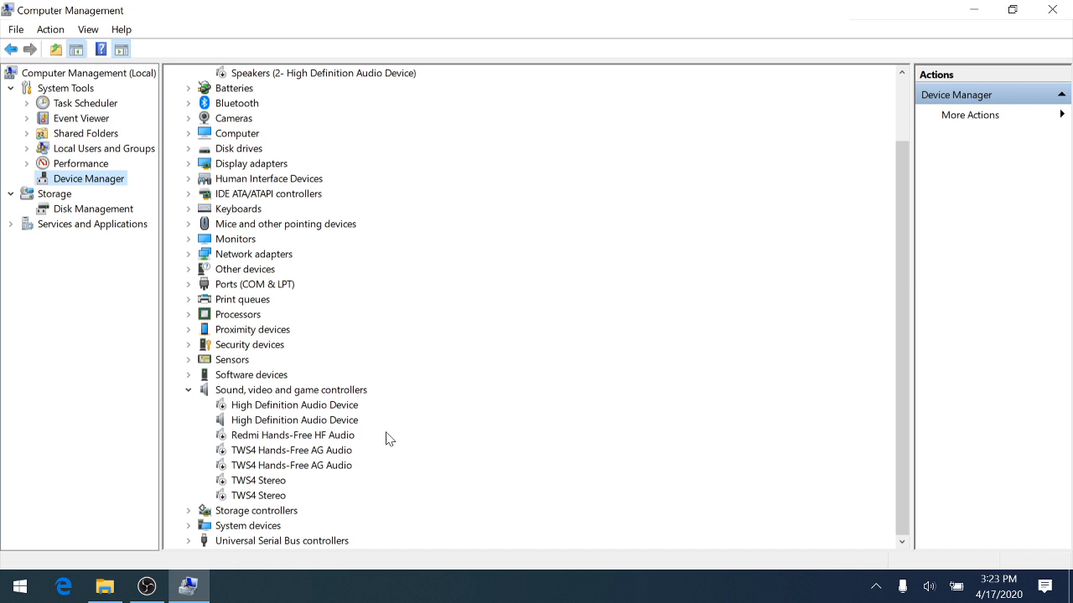
pyautogui.scroll(1, 340, 303)
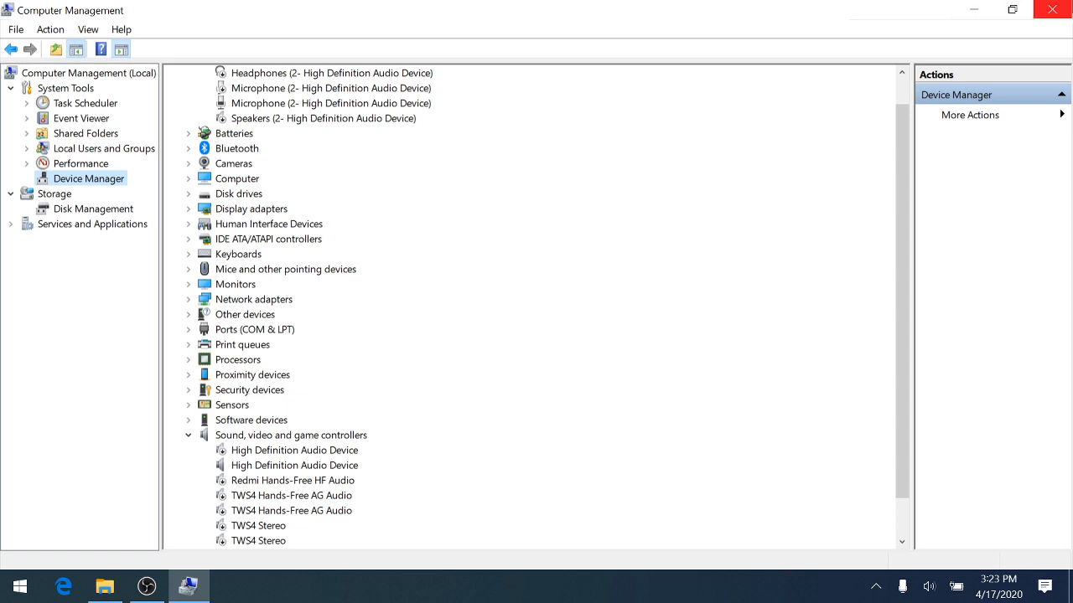
pyautogui.click(1051, 9)
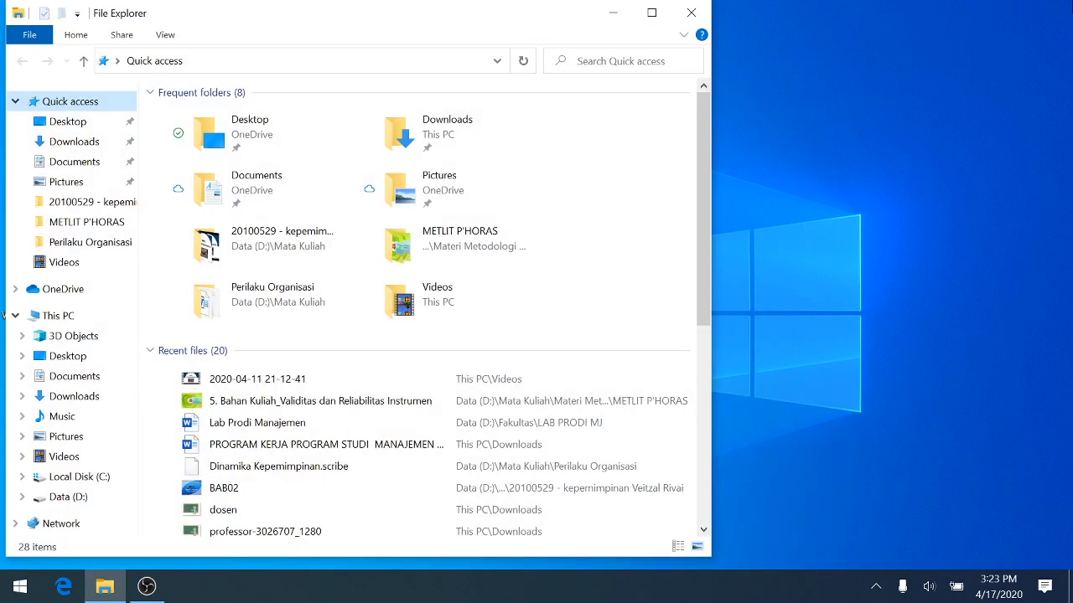
pyautogui.click(691, 11)
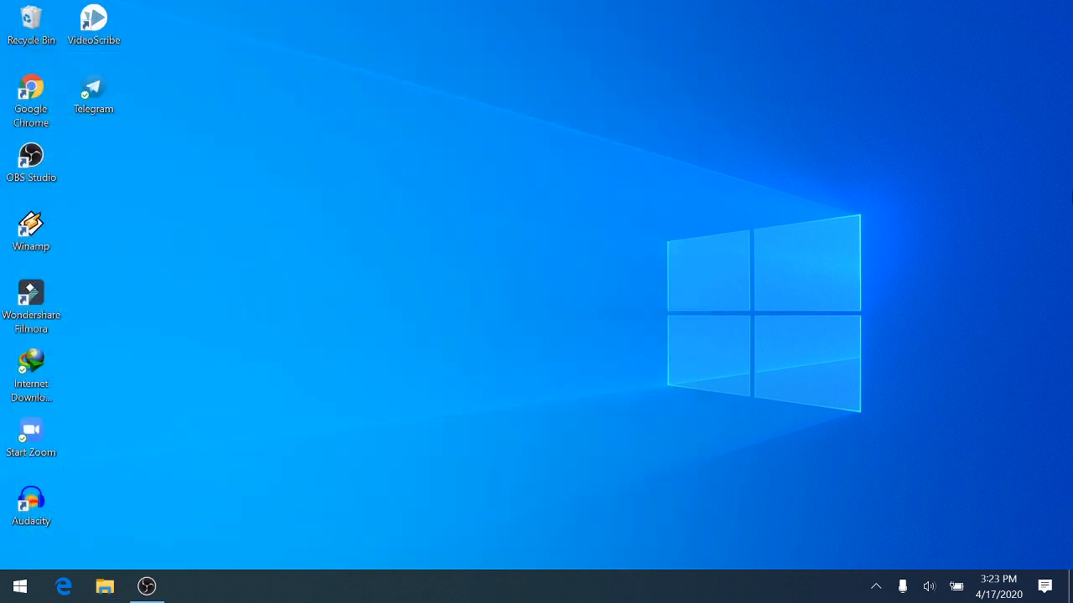
# Switch to the already running OBS Studio window without launching a second instance.
pyautogui.click(38, 186)
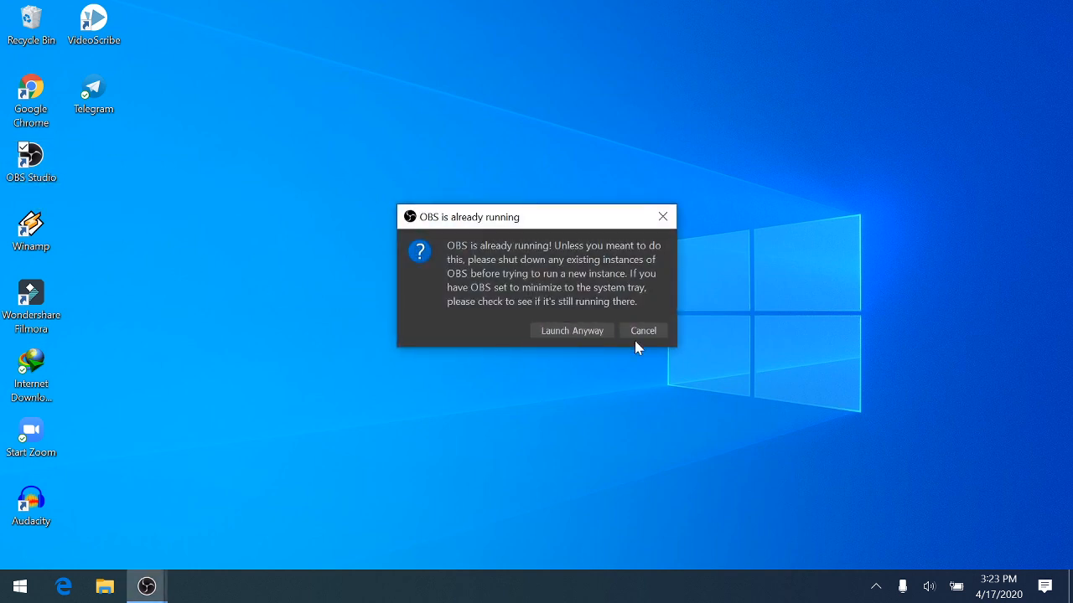
pyautogui.click(662, 217)
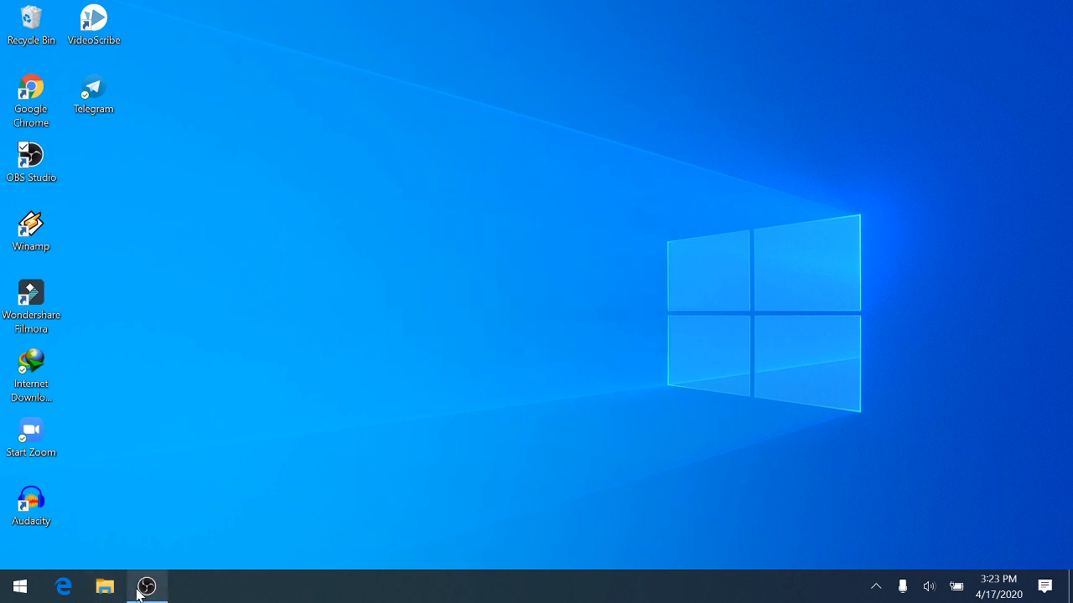
pyautogui.click(147, 586)
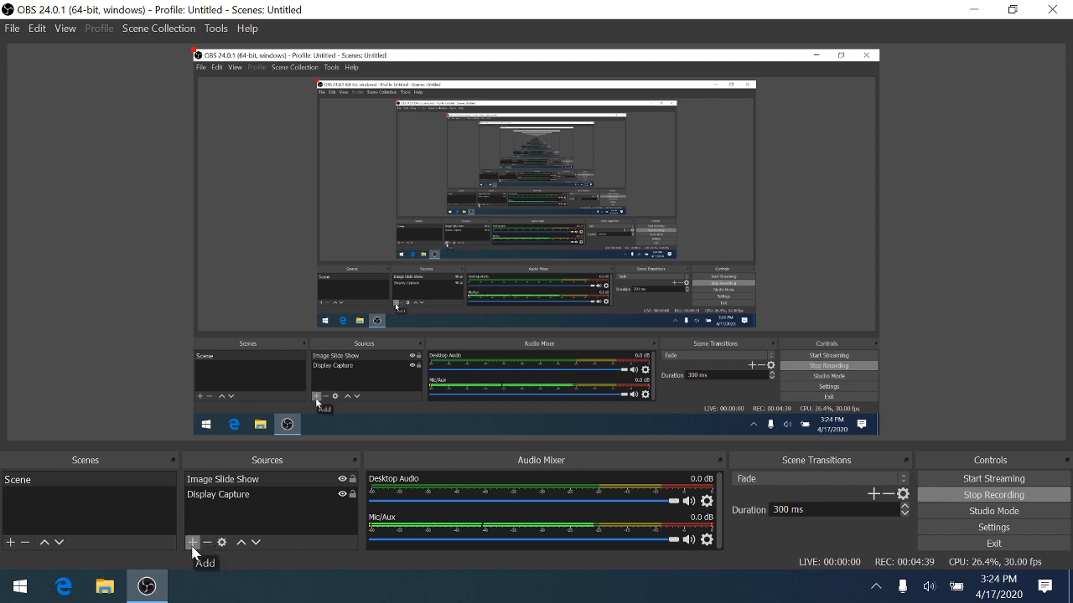
# Add a new visible Video Capture Device source to the scene, using the Integrated Camera with its default settings.
pyautogui.click(192, 544)
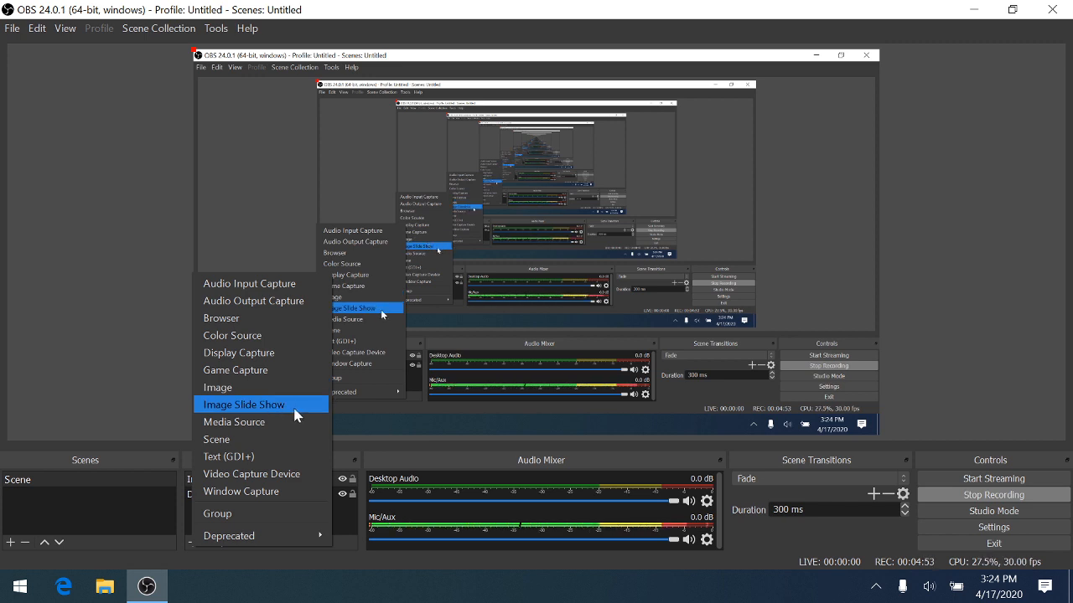
pyautogui.click(300, 475)
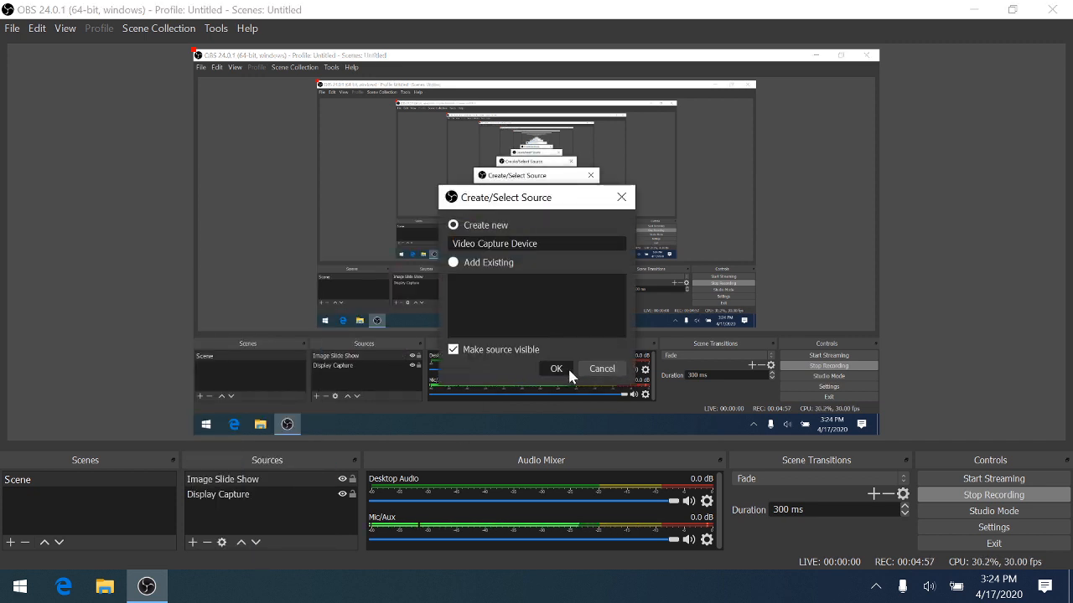
pyautogui.click(567, 369)
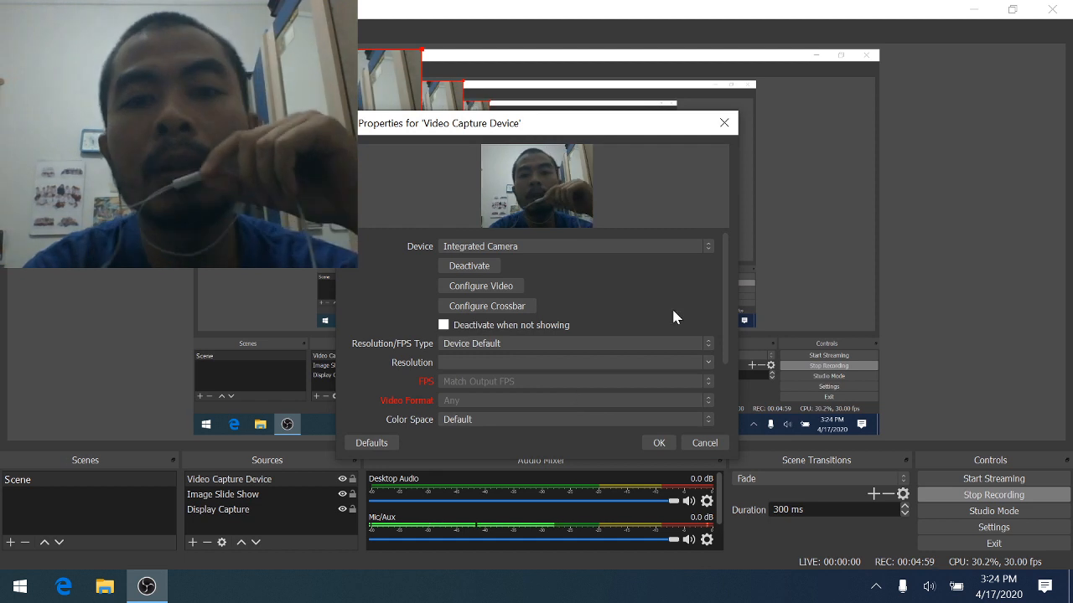
pyautogui.click(658, 443)
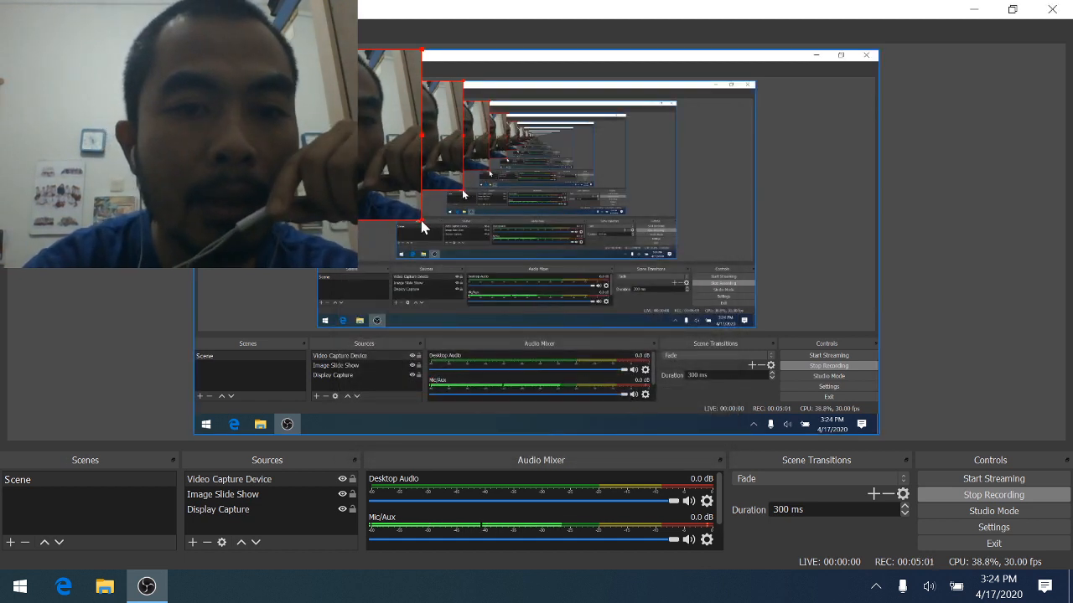
# Shrink the webcam overlay and move it to the lower-right corner of the preview canvas.
pyautogui.moveTo(422, 226); pyautogui.dragTo(315, 140)
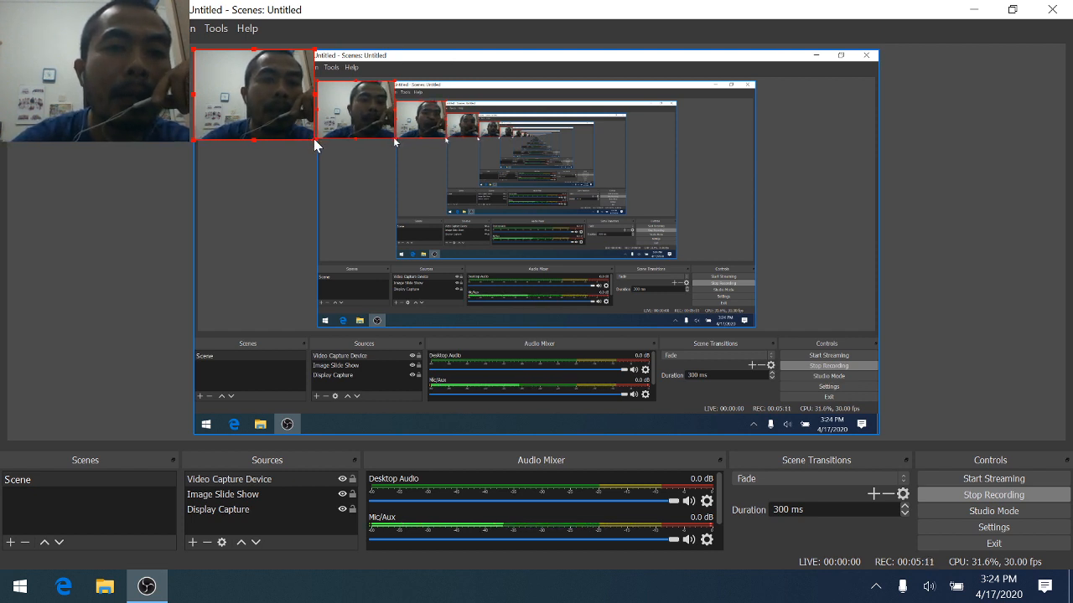
pyautogui.moveTo(314, 138); pyautogui.dragTo(833, 399)
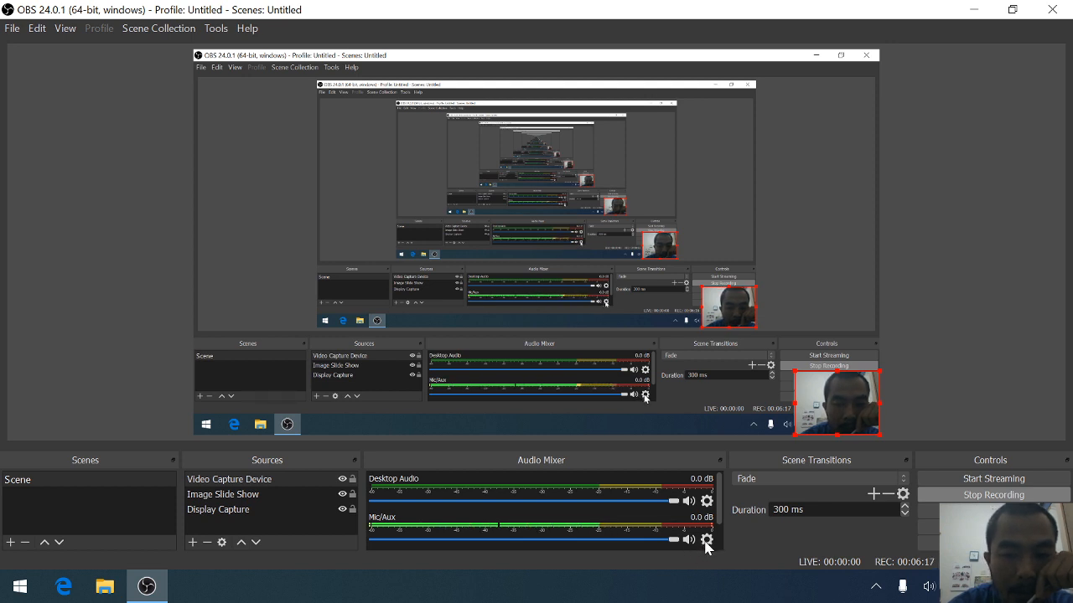
# Review the available audio filter types and the Gain, Noise Gate and Noise Suppression settings of Mic/Aux, and close its filters.
pyautogui.click(706, 541)
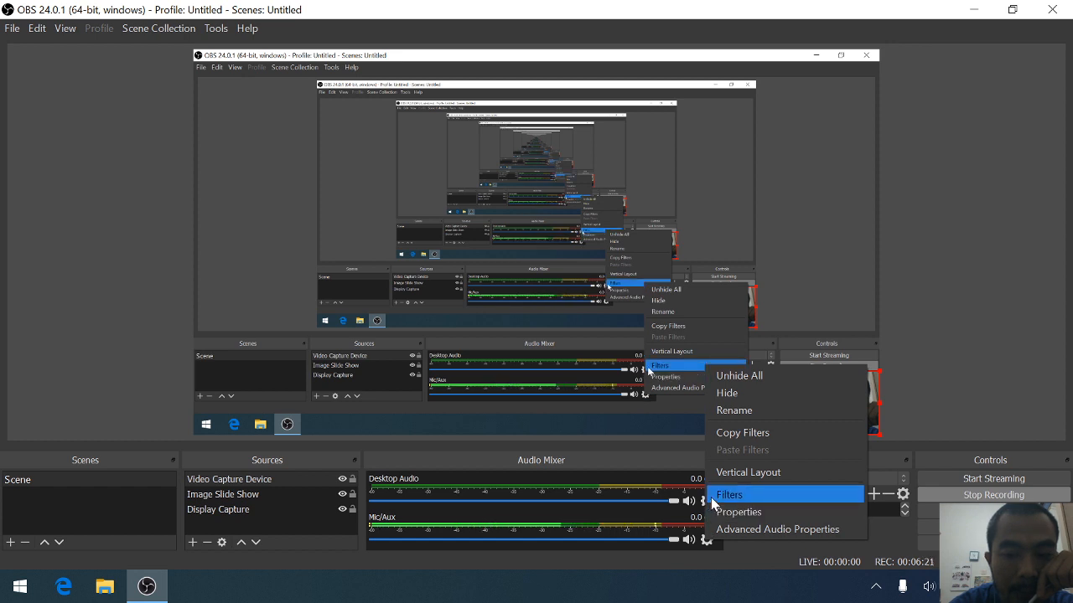
pyautogui.click(711, 497)
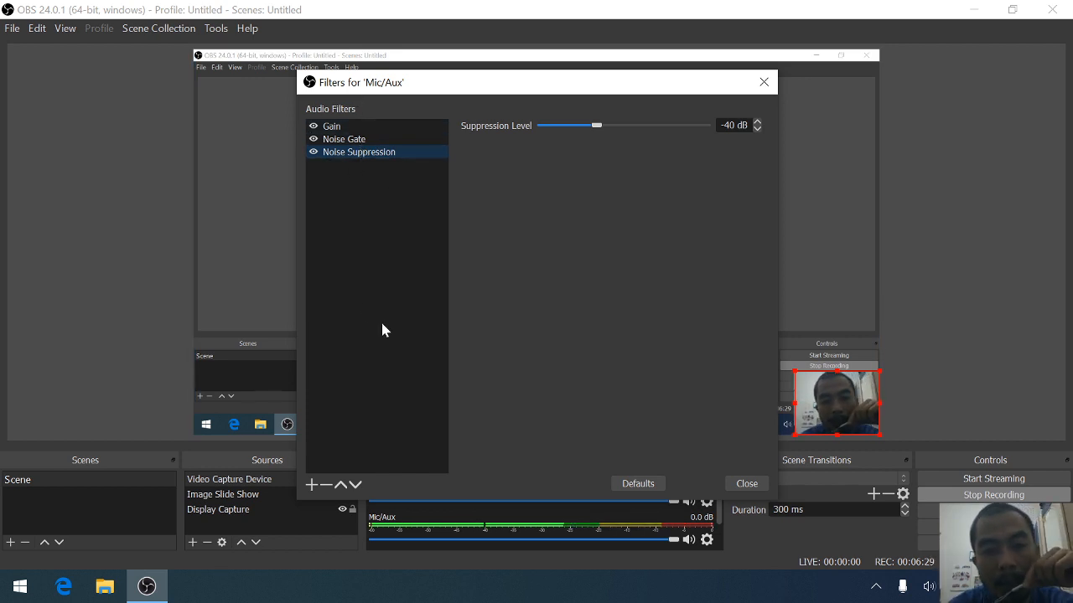
pyautogui.click(311, 485)
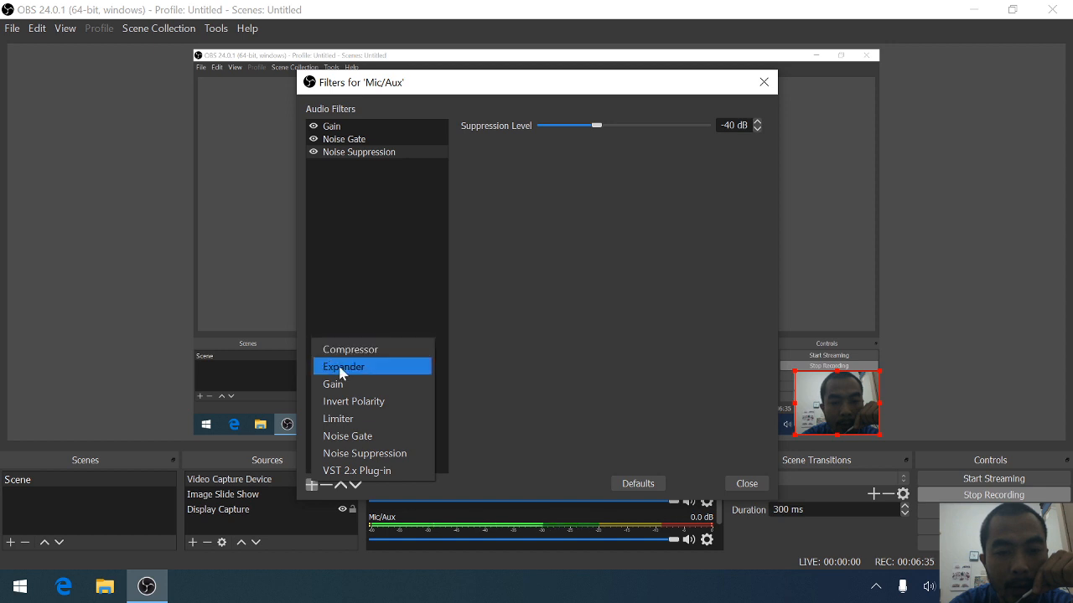
pyautogui.click(448, 270)
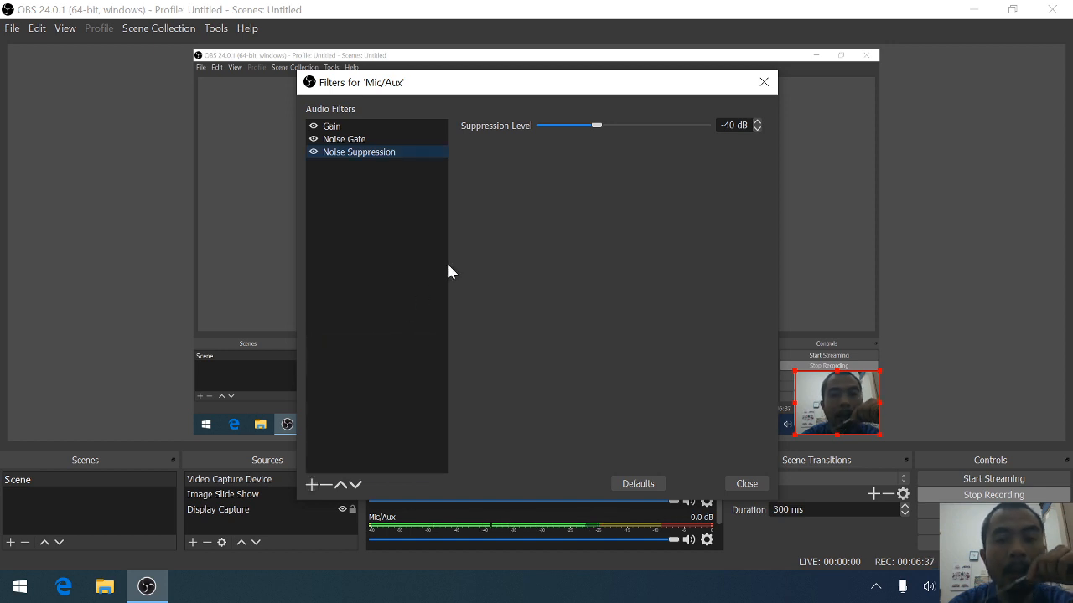
pyautogui.click(339, 127)
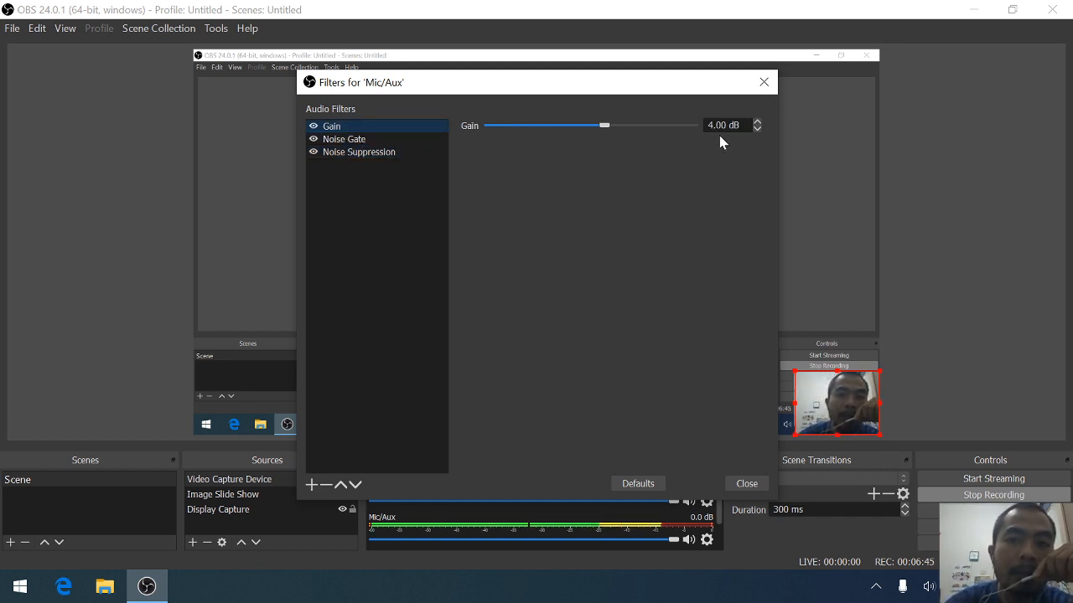
pyautogui.click(354, 141)
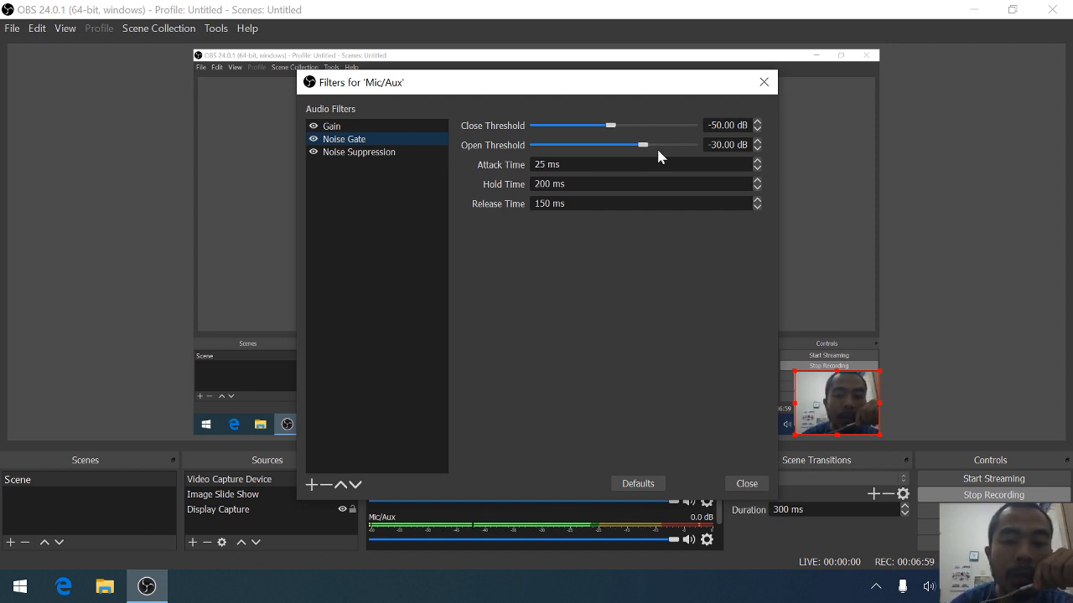
pyautogui.click(388, 154)
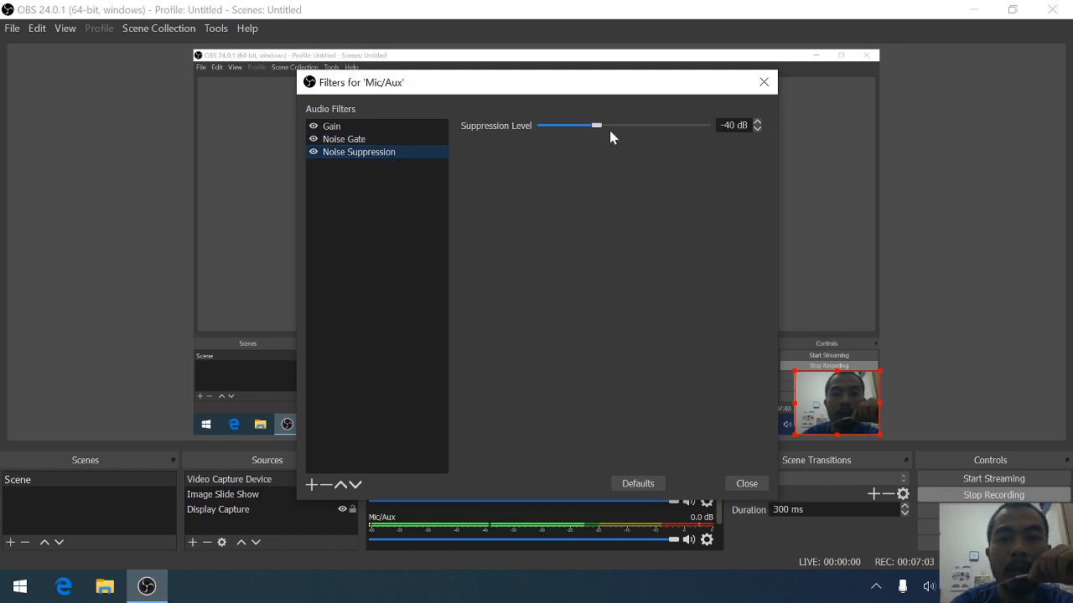
pyautogui.click(745, 484)
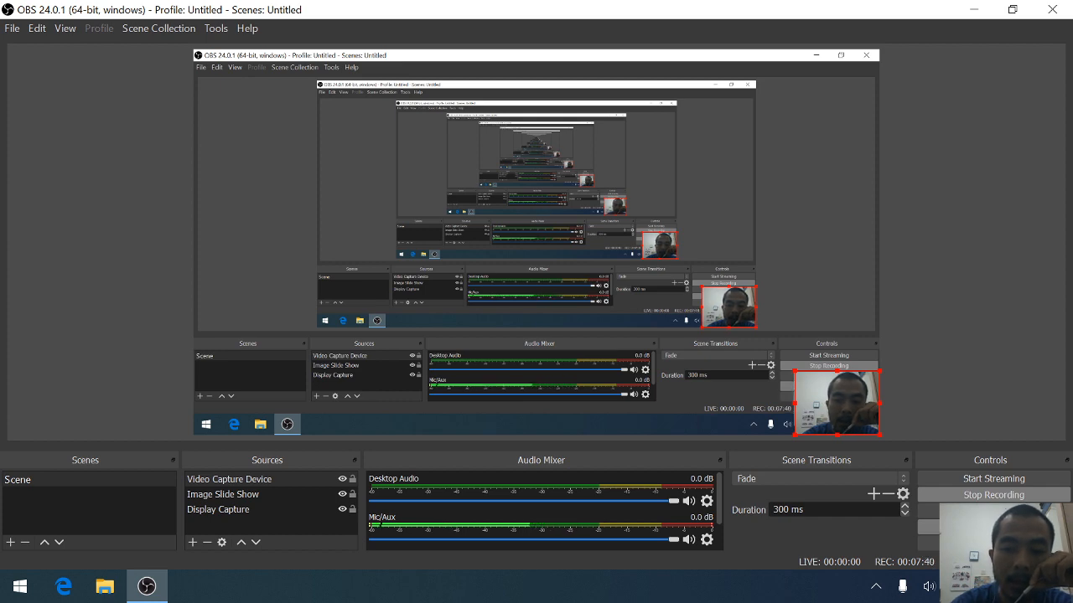
# Review the Output, Audio, Video and Hotkeys settings in OBS, and close the settings without saving.
pyautogui.click(994, 527)
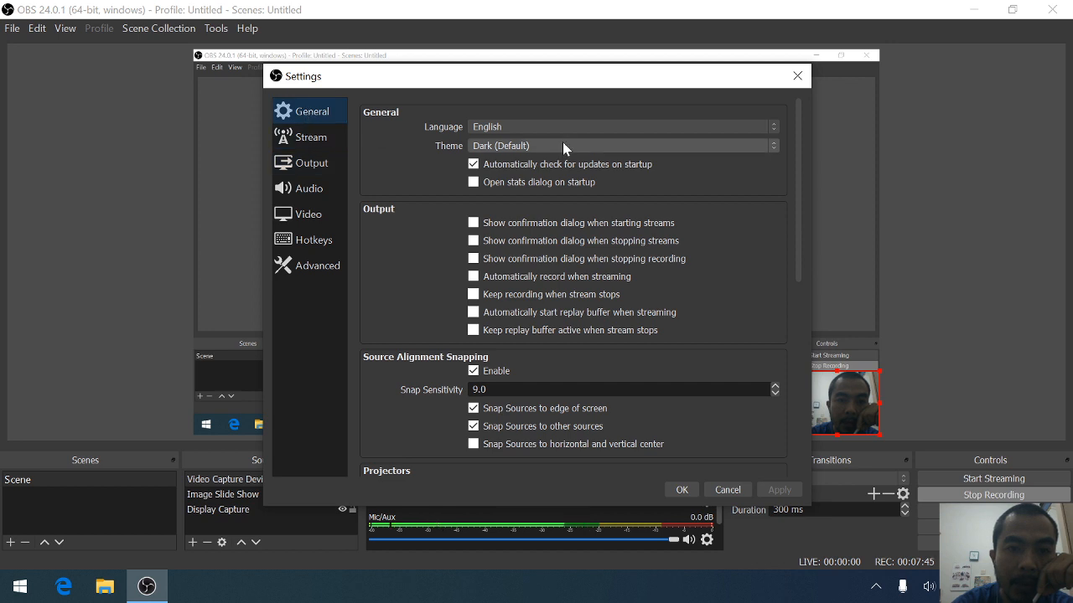
pyautogui.click(285, 170)
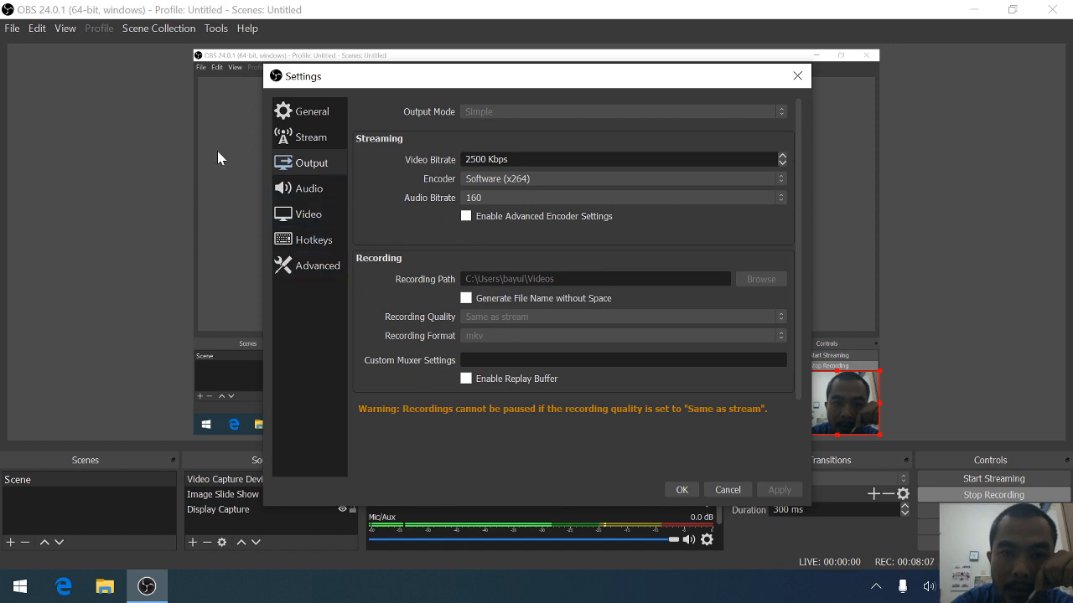
pyautogui.click(295, 196)
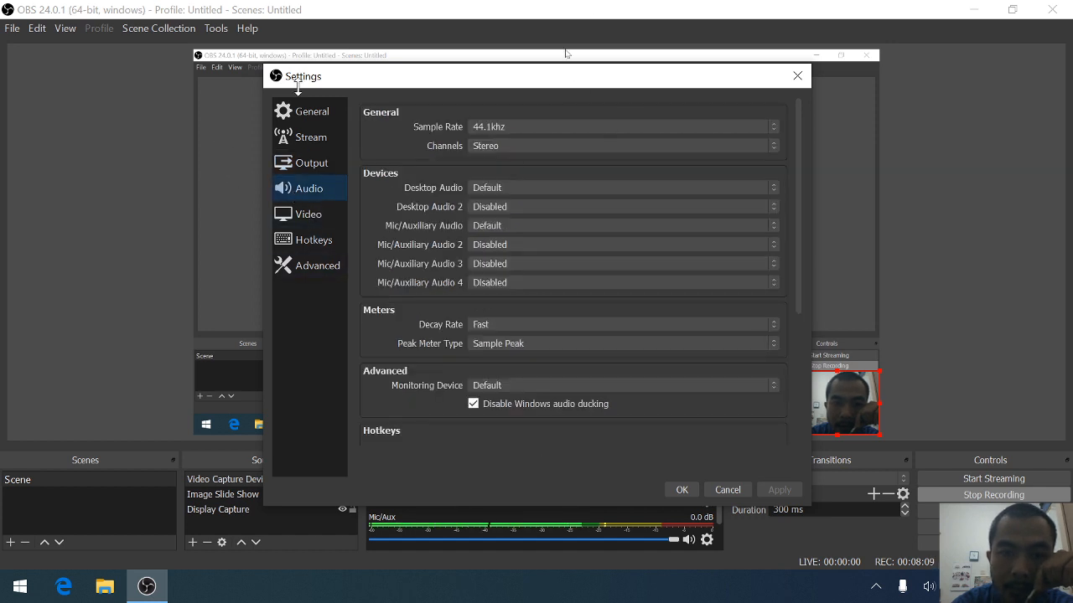
pyautogui.click(310, 225)
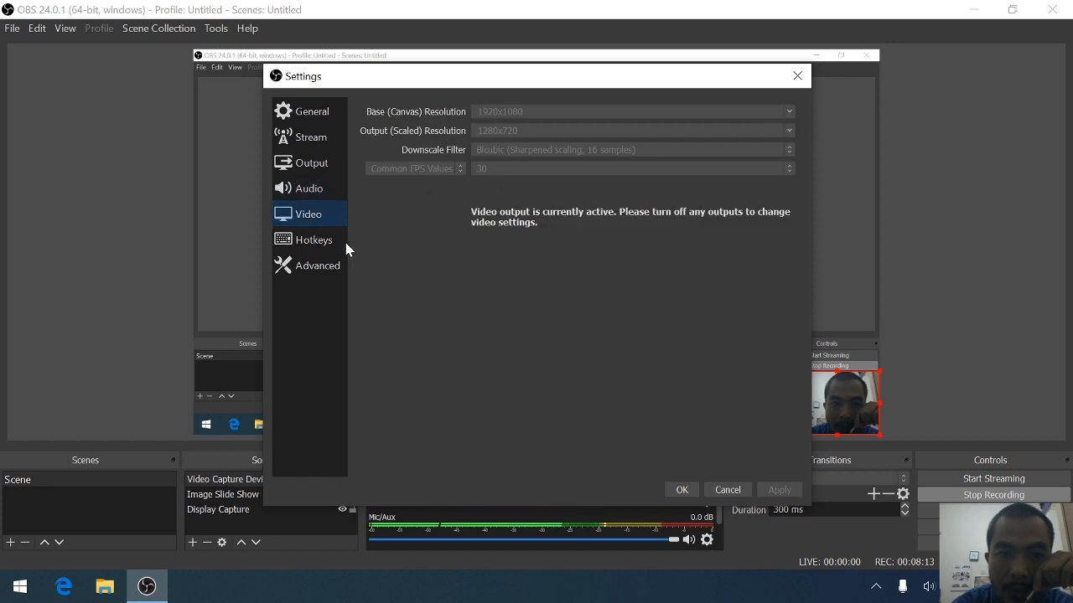
pyautogui.click(329, 244)
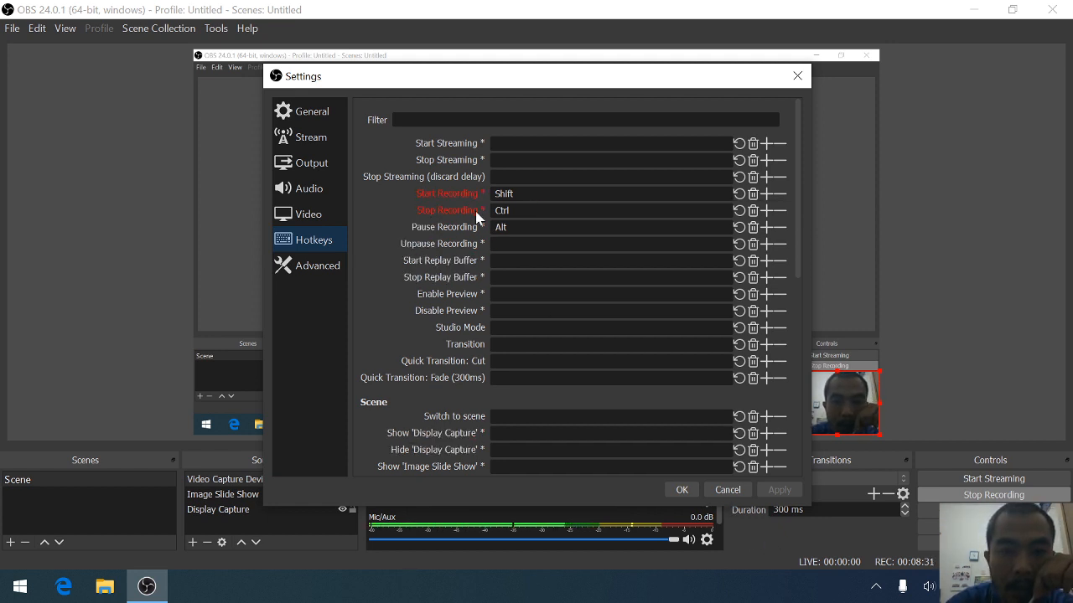
pyautogui.click(727, 489)
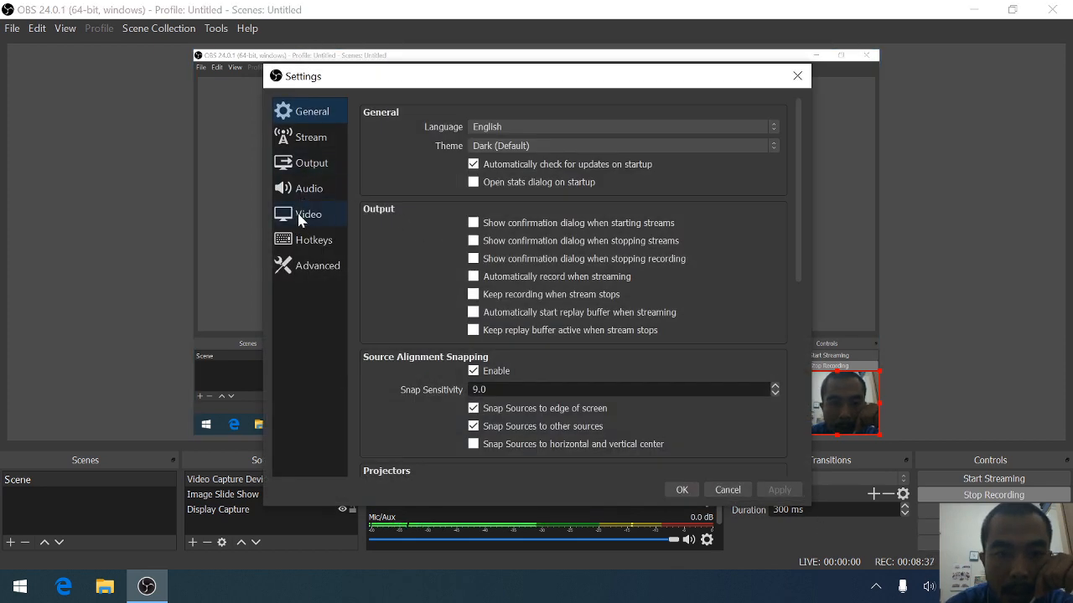
# Review the Video, Audio and Output settings again, including the advanced encoder options, leaving those options disabled, and close the settings.
pyautogui.click(302, 217)
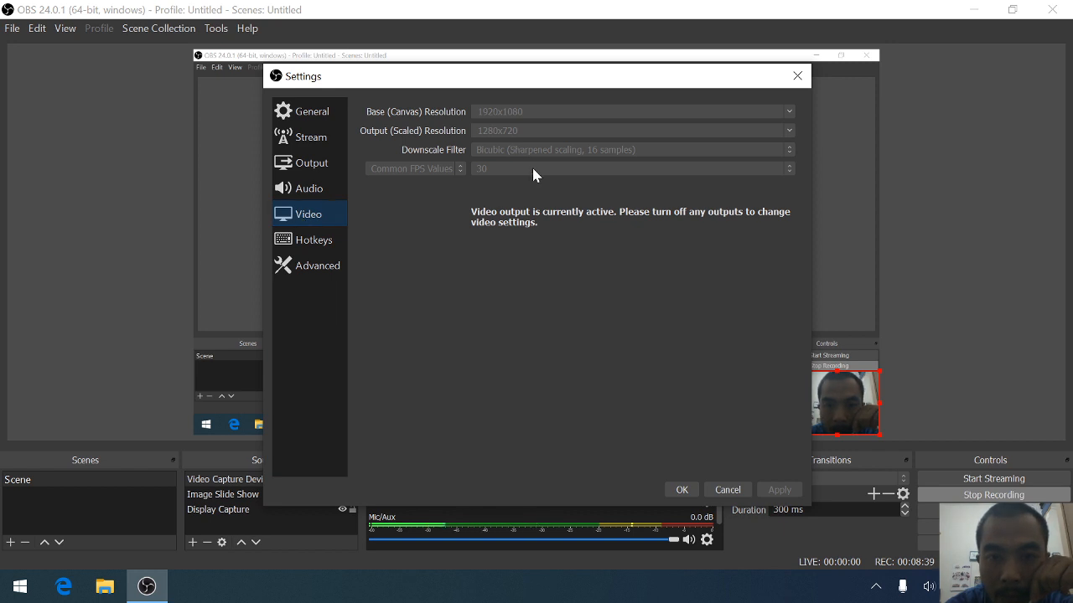
pyautogui.click(314, 194)
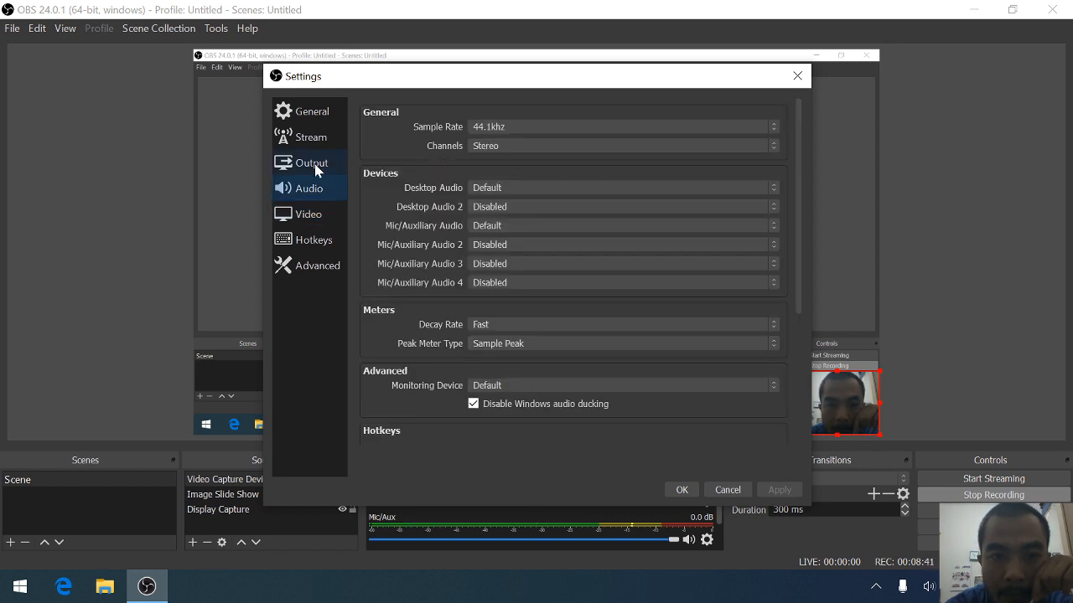
pyautogui.click(315, 168)
pyautogui.click(466, 217)
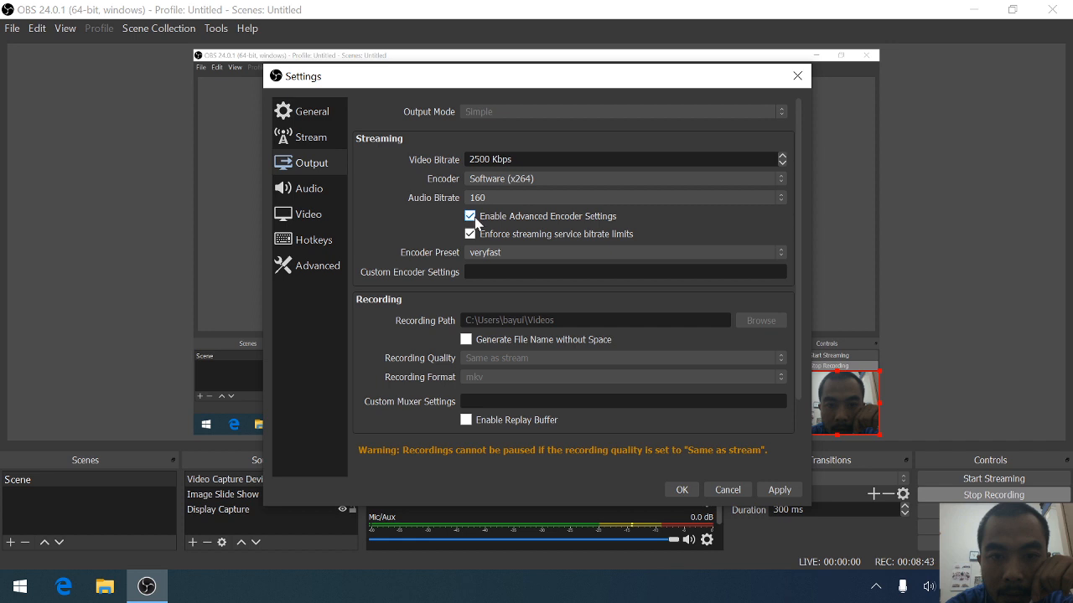
pyautogui.click(470, 216)
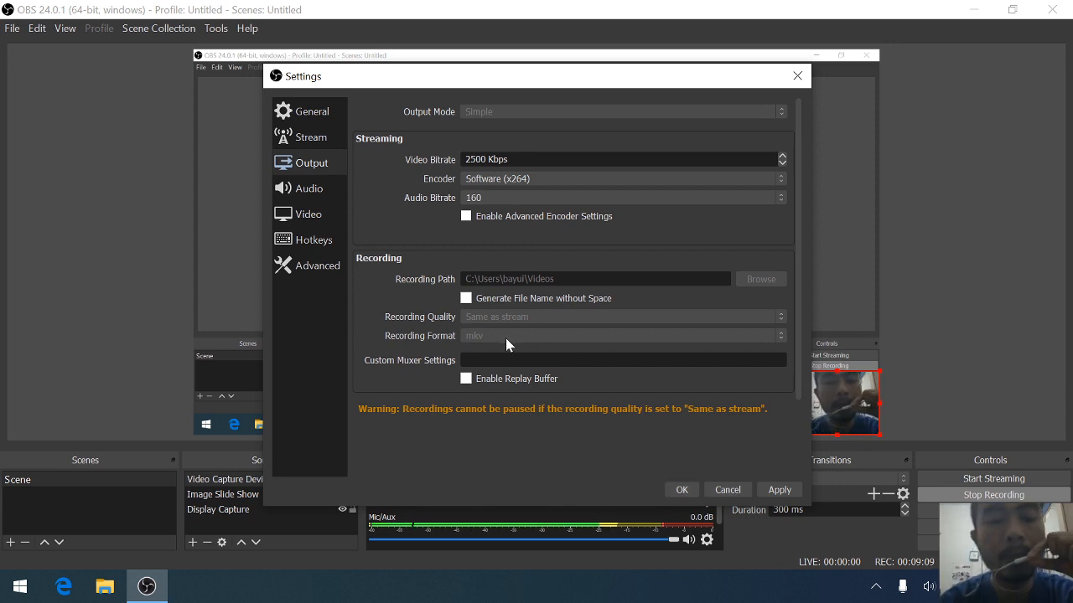
pyautogui.click(675, 492)
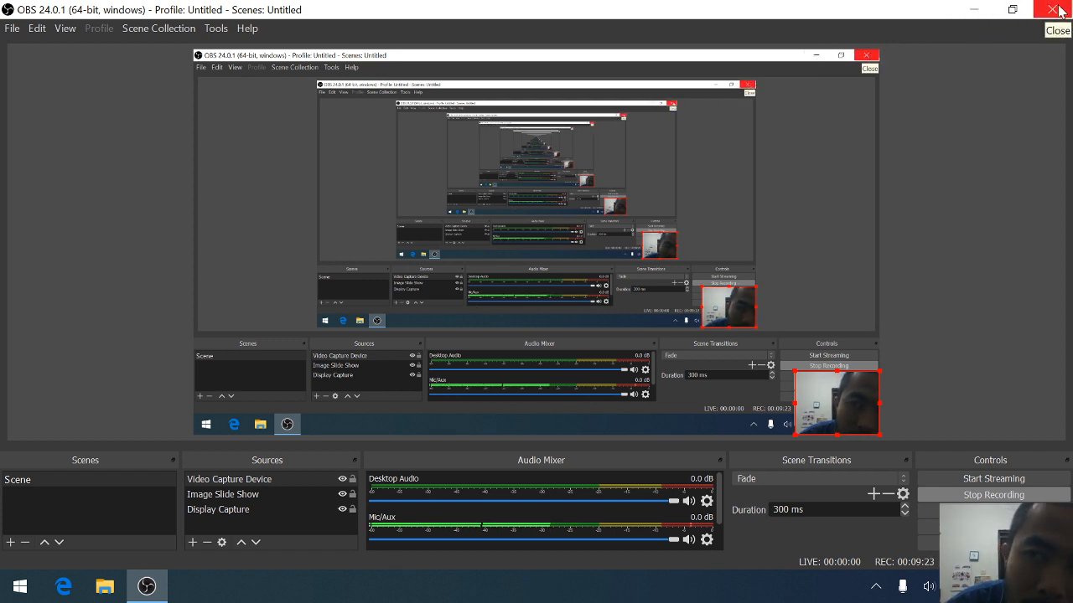
# Minimize OBS and open the presentation 1.studi_tentang_organisasi from the Mata Kuliah\Perilaku Organisasi folder on drive D in PowerPoint.
pyautogui.click(974, 9)
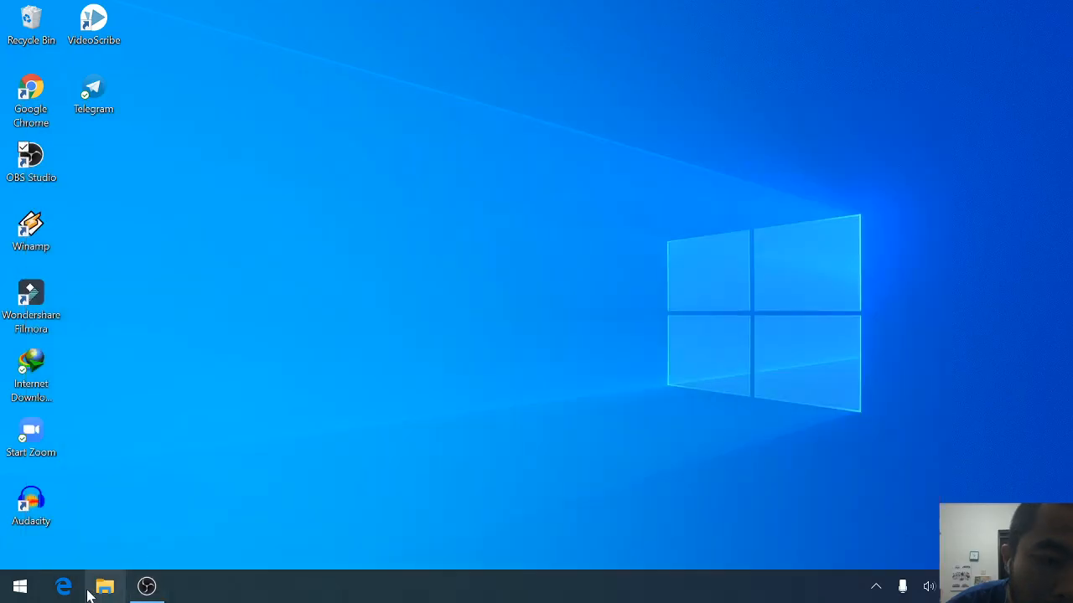
pyautogui.click(94, 593)
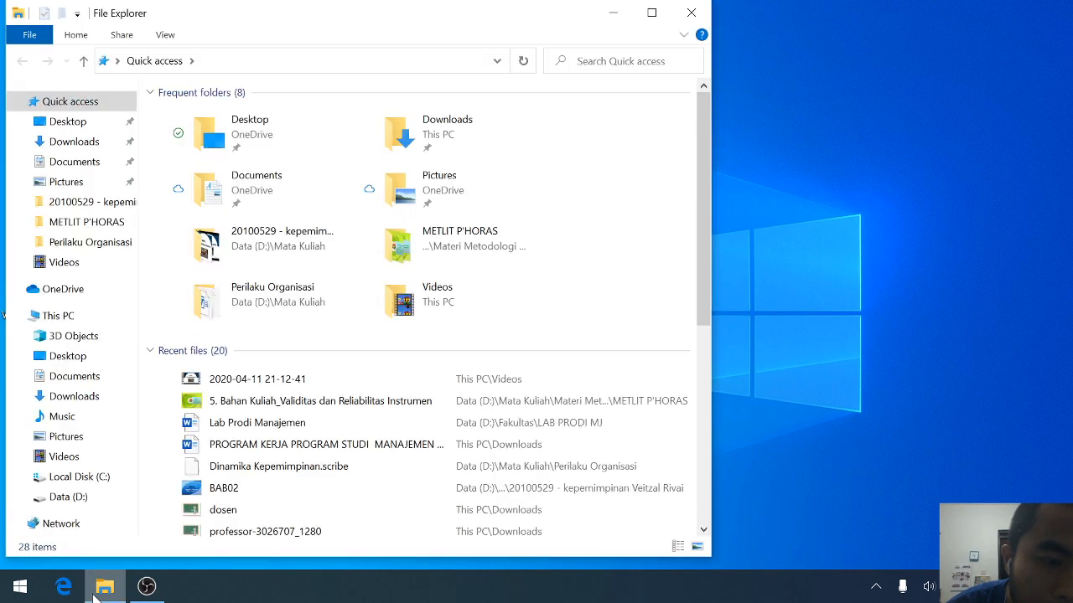
pyautogui.click(93, 498)
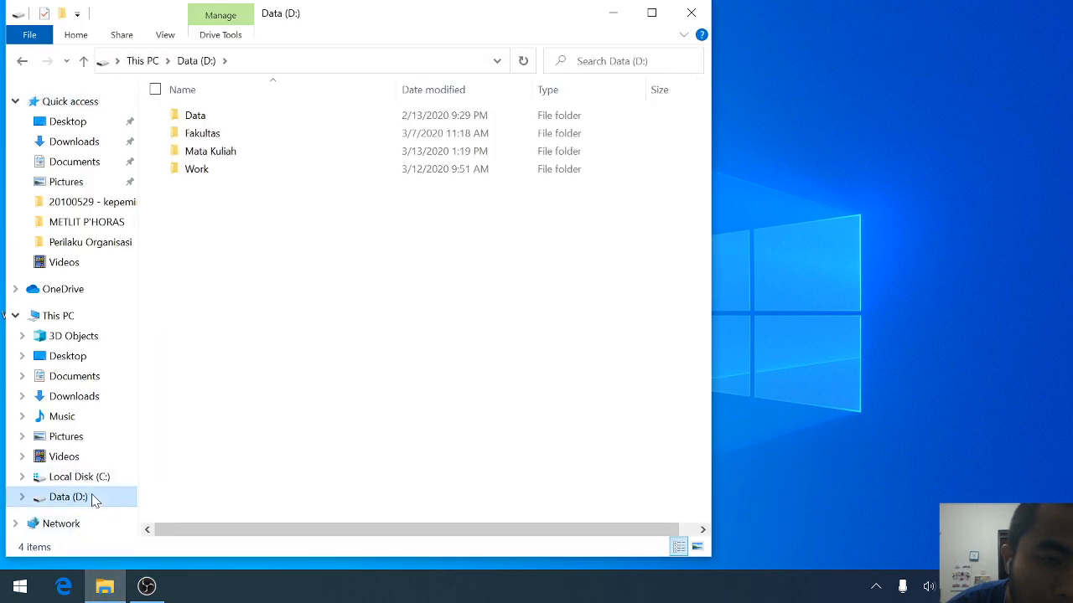
pyautogui.doubleClick(204, 154)
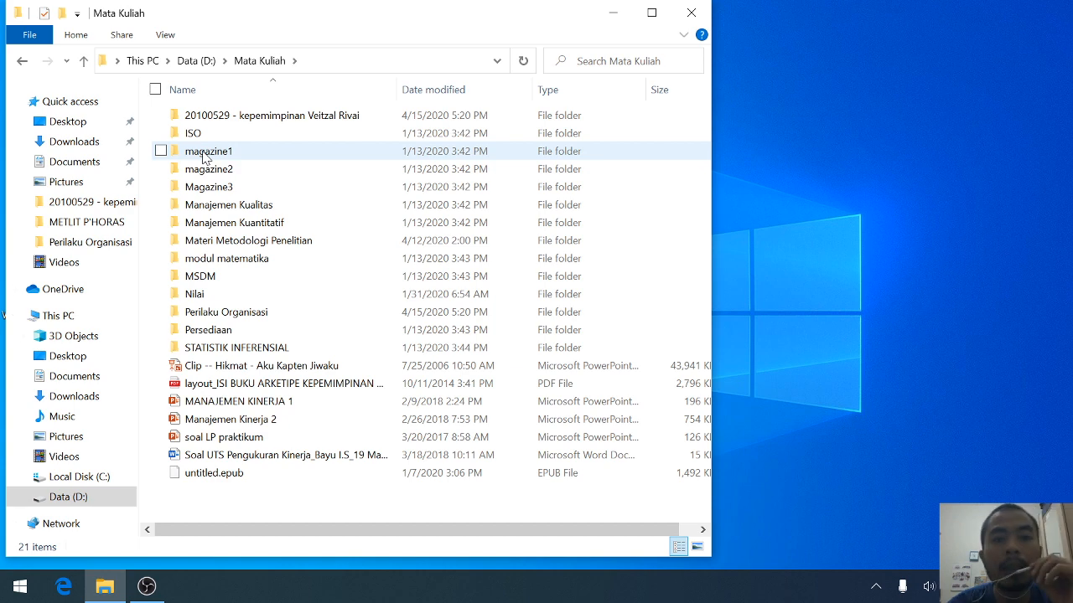
pyautogui.doubleClick(244, 318)
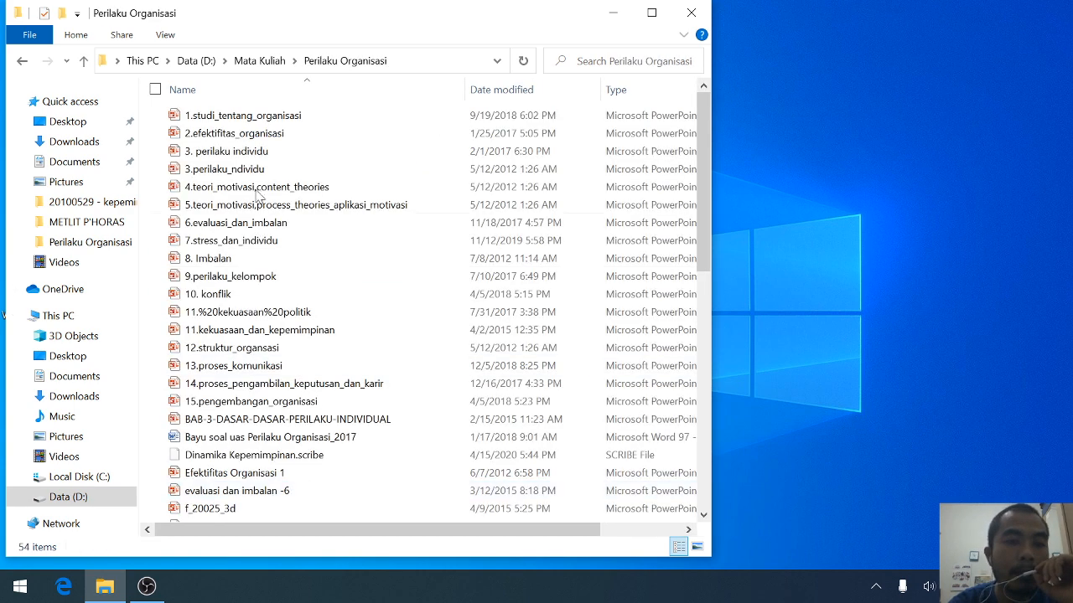
pyautogui.doubleClick(247, 115)
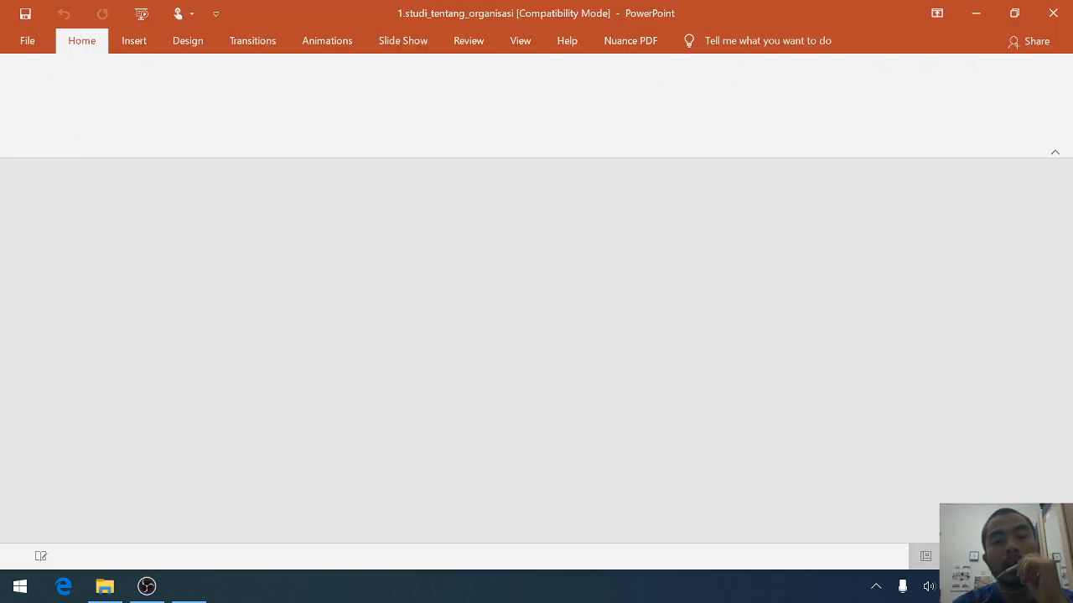
pyautogui.click(155, 588)
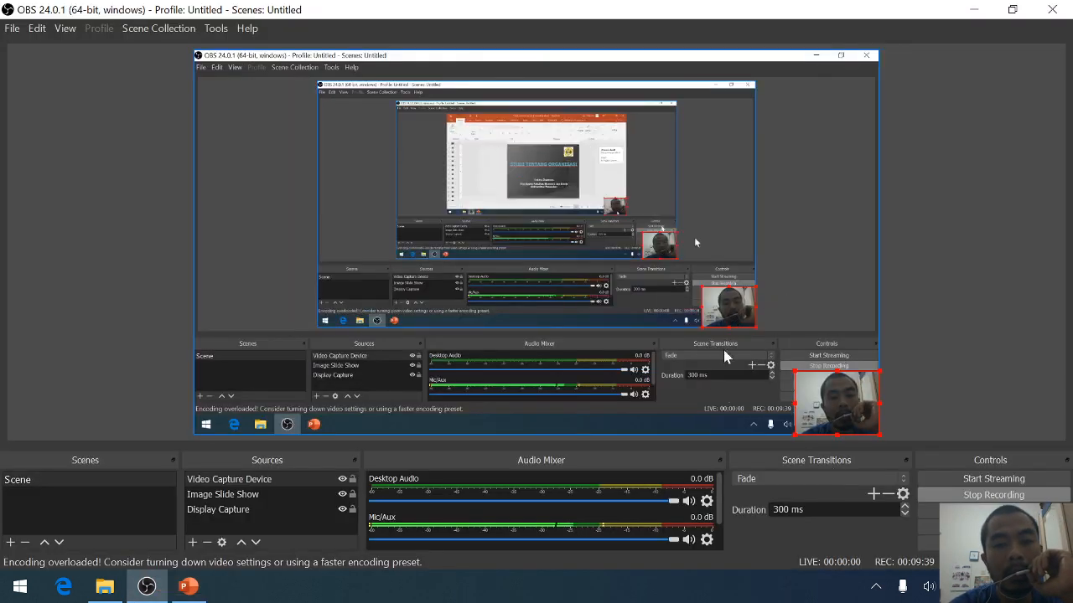
pyautogui.click(189, 586)
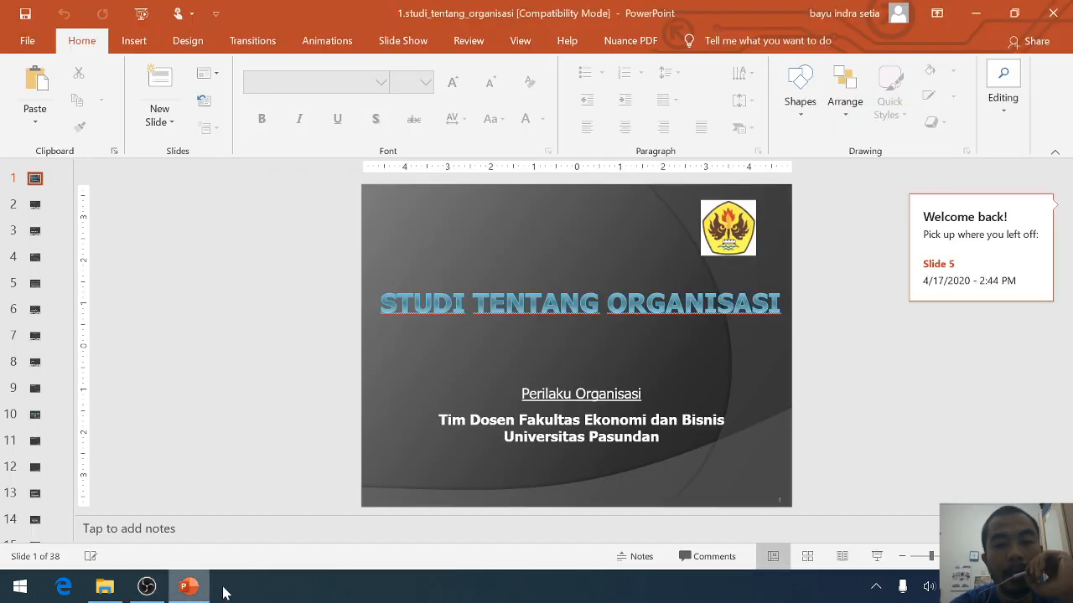
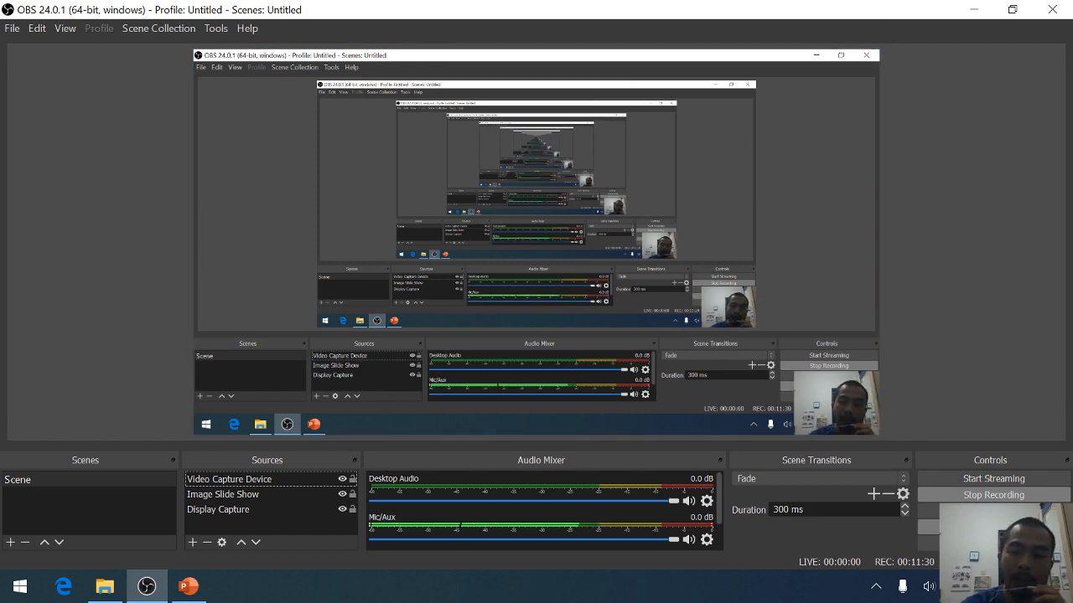
# Check the recording path, quality and format in the OBS Output settings, and cancel the settings.
pyautogui.click(993, 526)
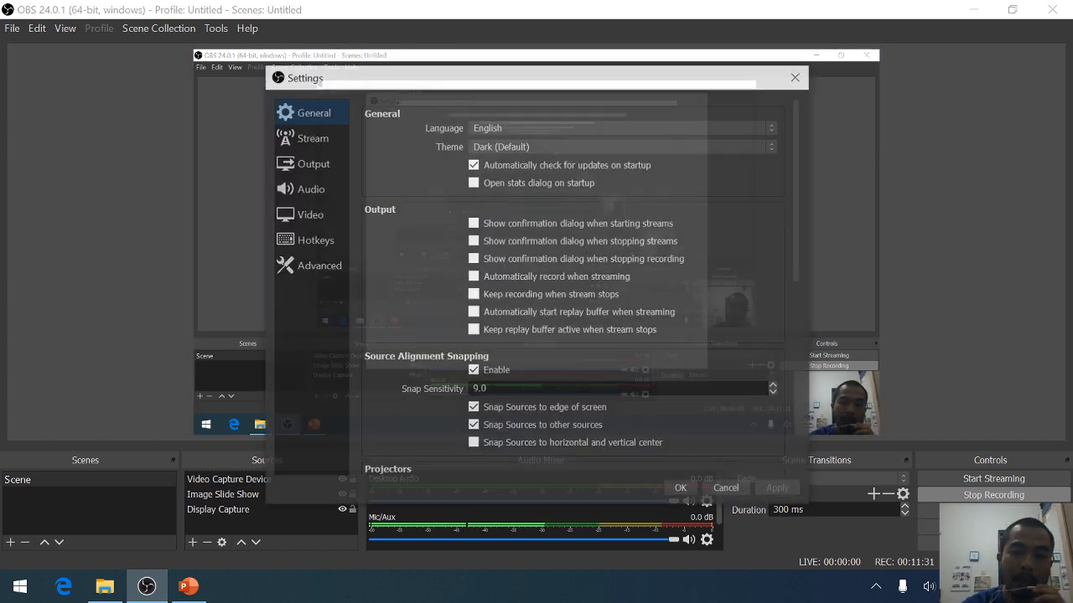
pyautogui.click(289, 163)
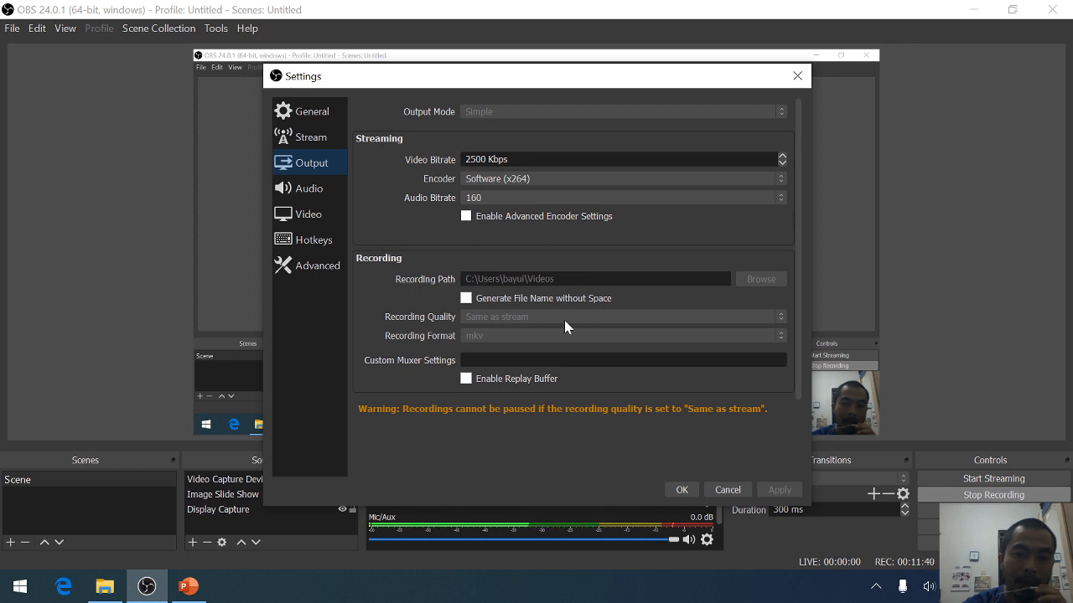
pyautogui.click(727, 490)
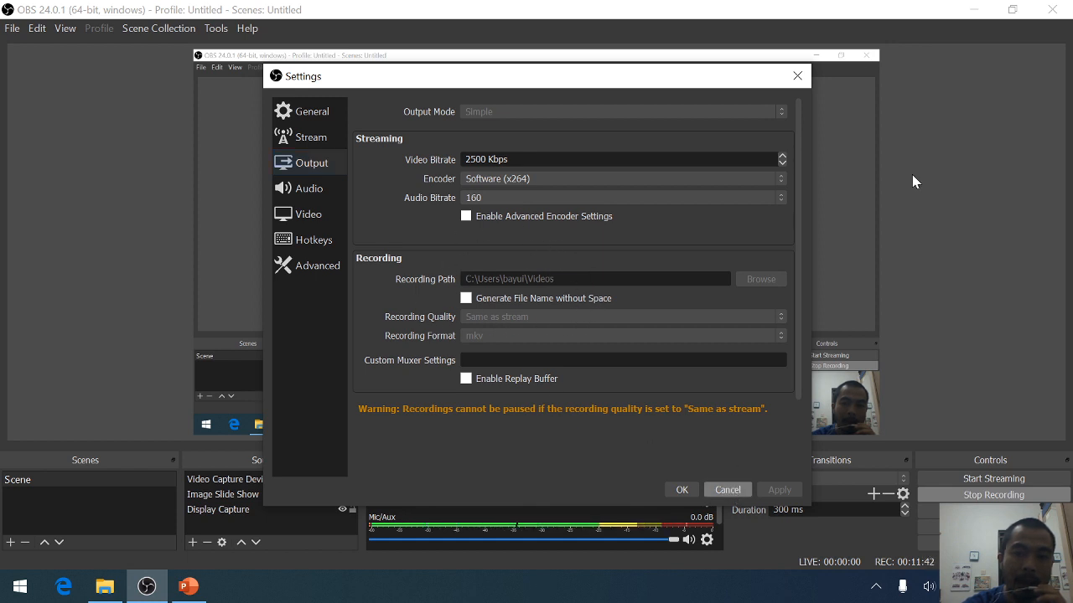
# Switch to File Explorer, show the recordings in the Videos folder, and maximize the window.
pyautogui.click(105, 587)
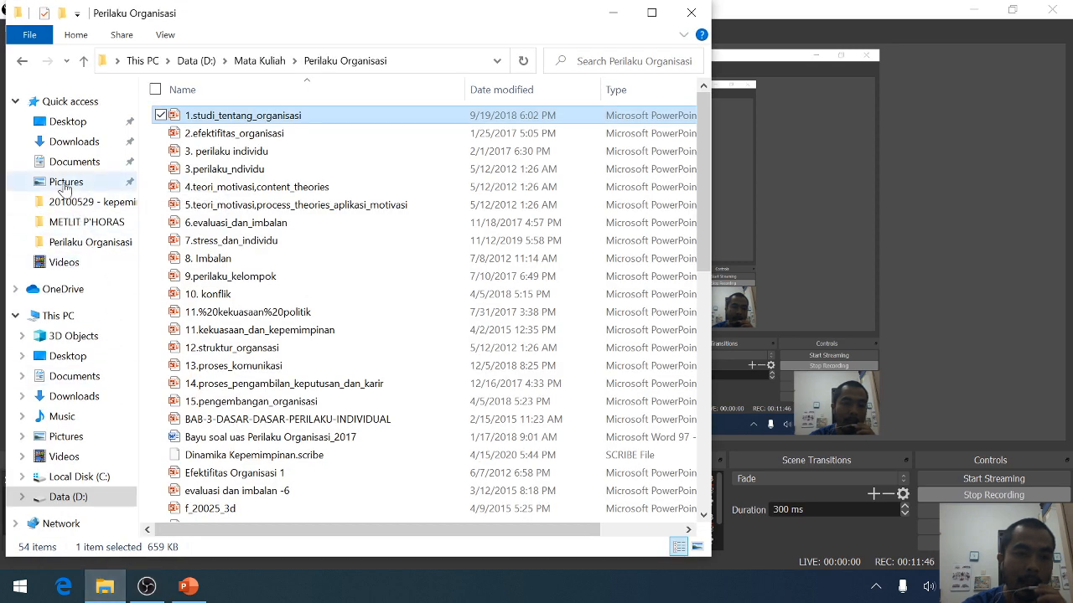
pyautogui.click(71, 263)
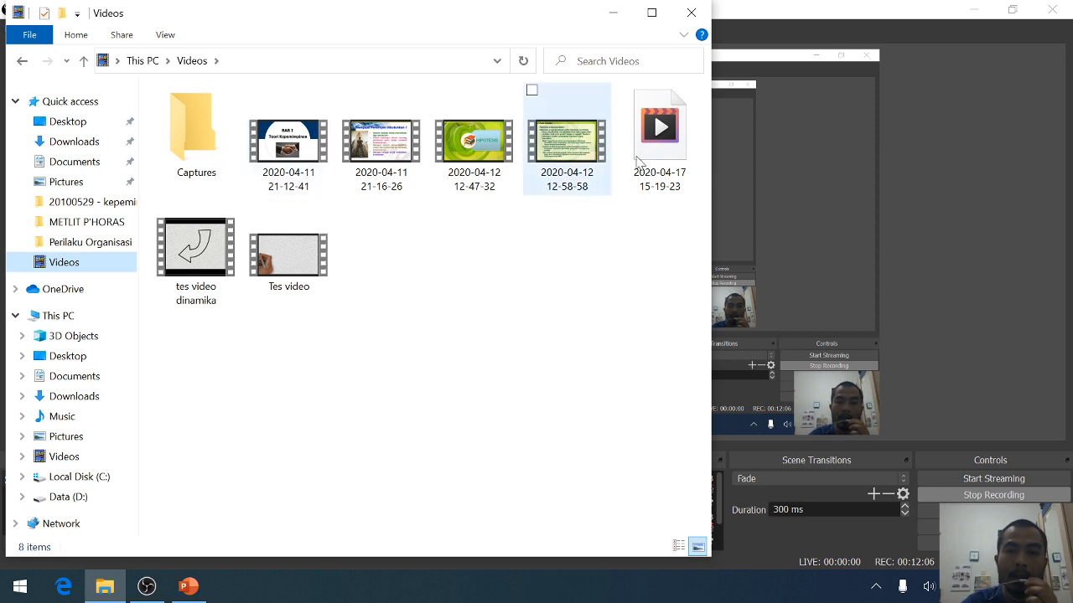
pyautogui.click(647, 374)
pyautogui.click(653, 15)
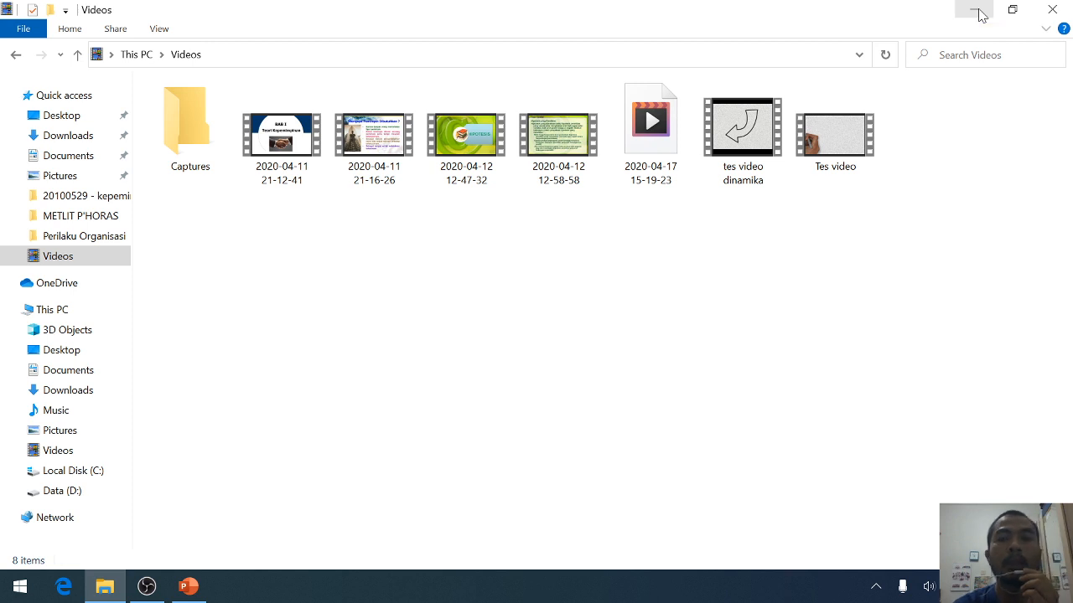
# Switch back to OBS Studio and remove the Video Capture Device source from the scene.
pyautogui.click(146, 587)
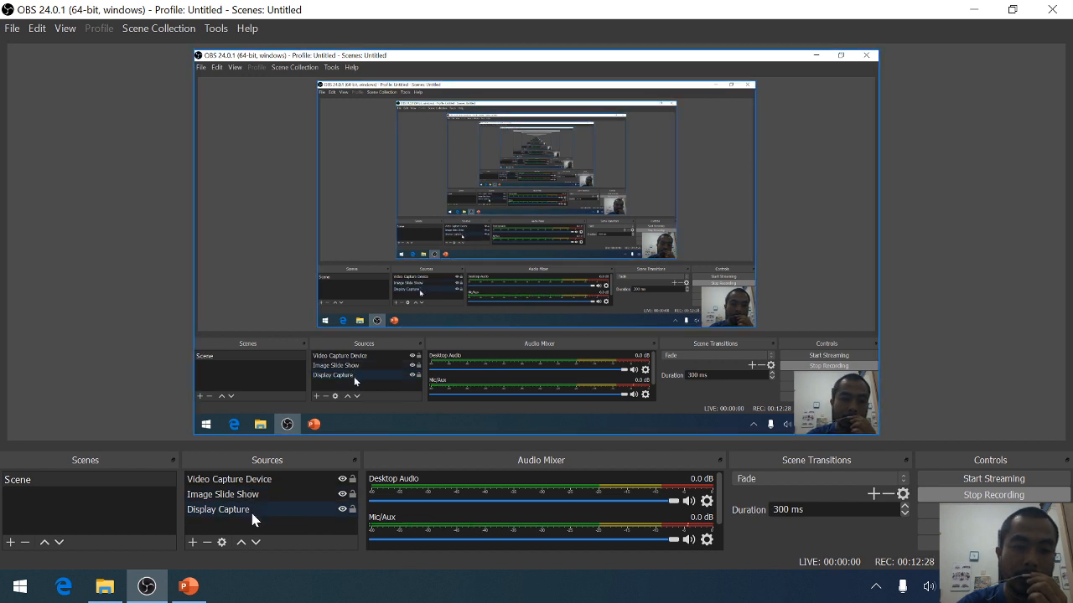
pyautogui.click(248, 484)
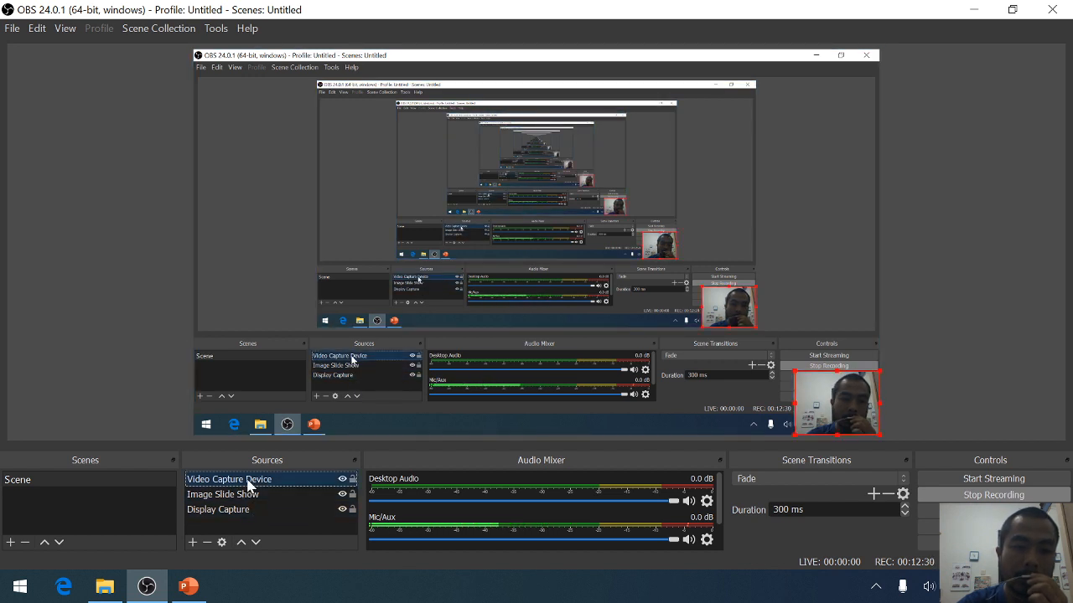
pyautogui.rightClick(248, 485)
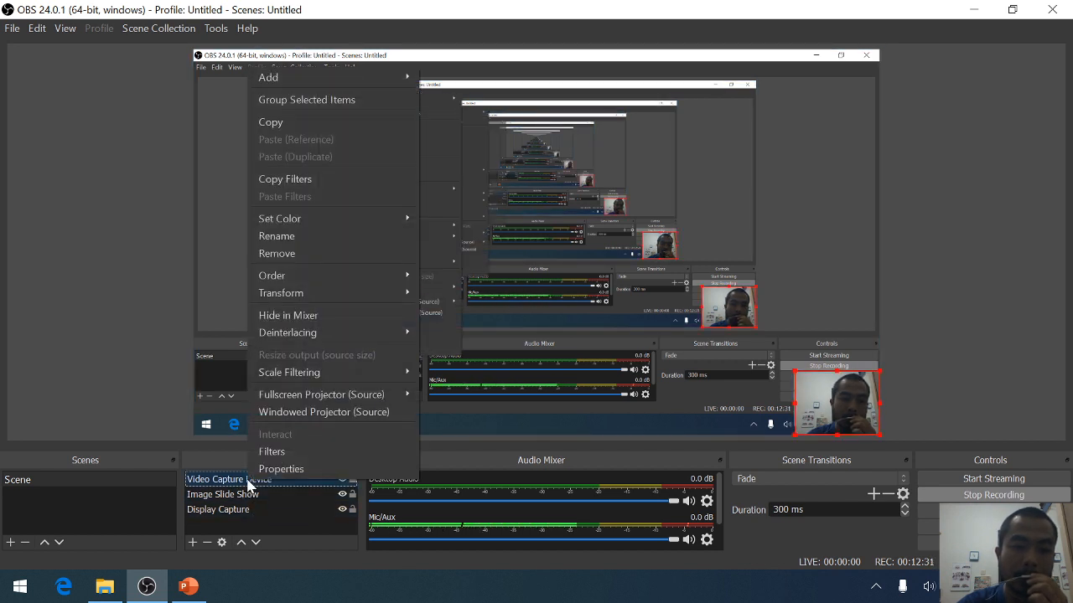
pyautogui.click(299, 255)
pyautogui.click(610, 318)
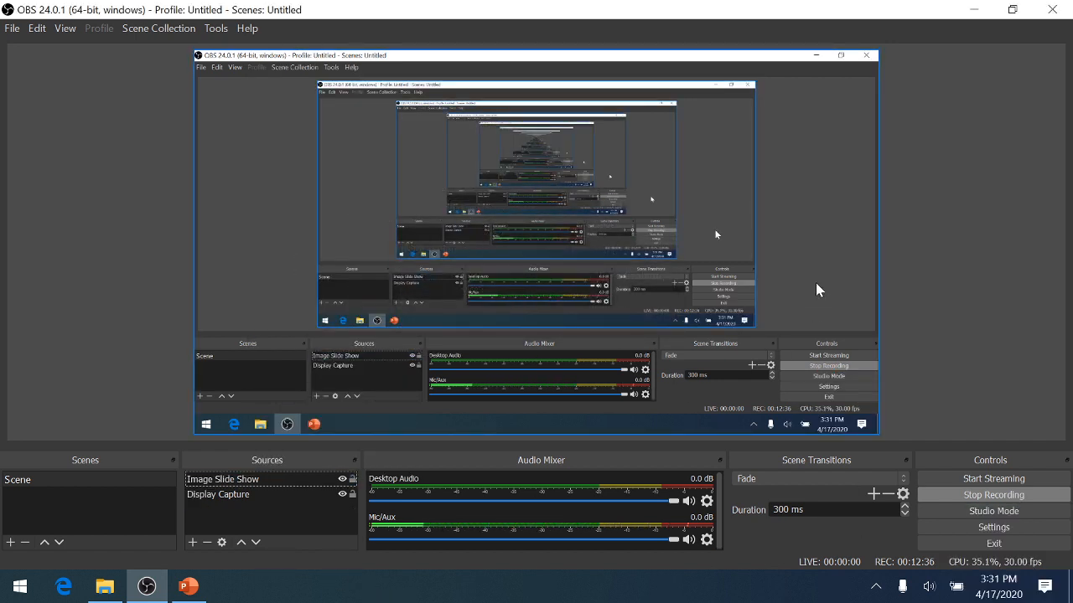
# Minimize the File Explorer window and close the PowerPoint presentation.
pyautogui.click(104, 586)
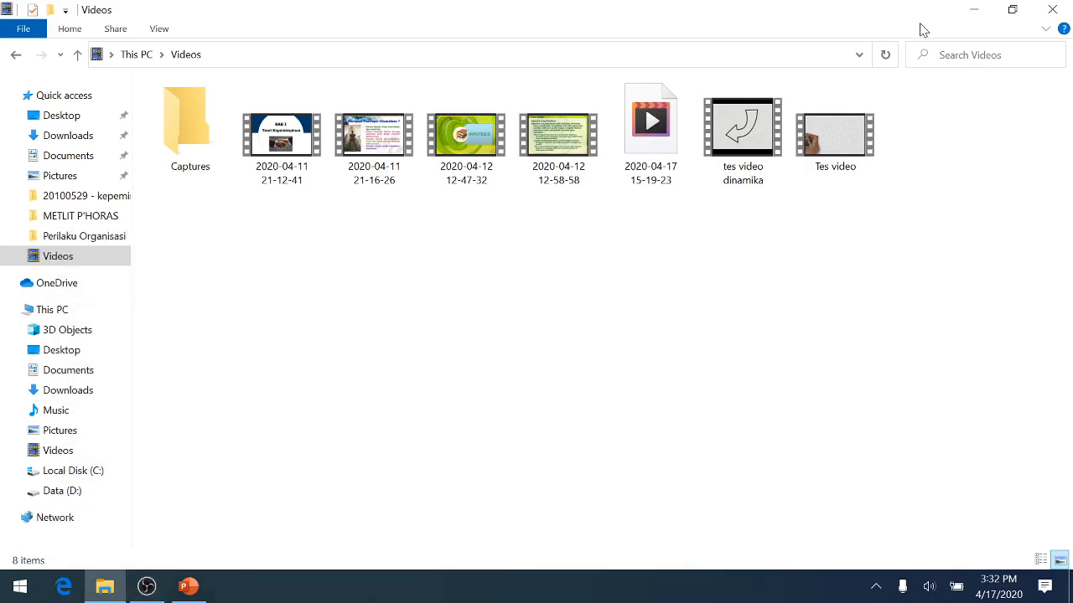
pyautogui.click(974, 11)
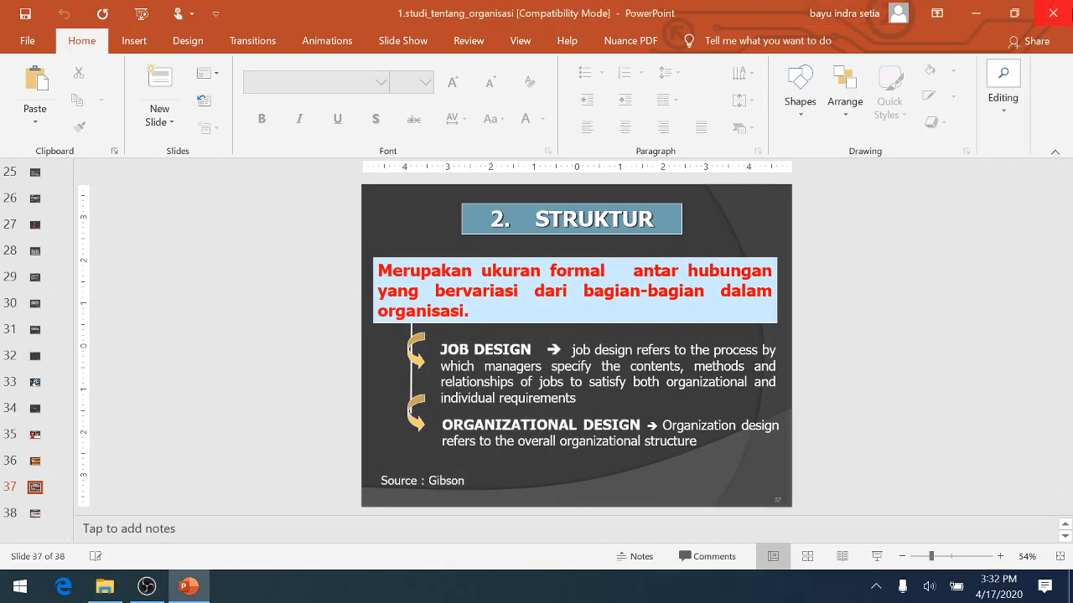
pyautogui.click(1057, 9)
# Open Google Chrome, search Google for "yt" and open YouTube from the results.
pyautogui.doubleClick(17, 121)
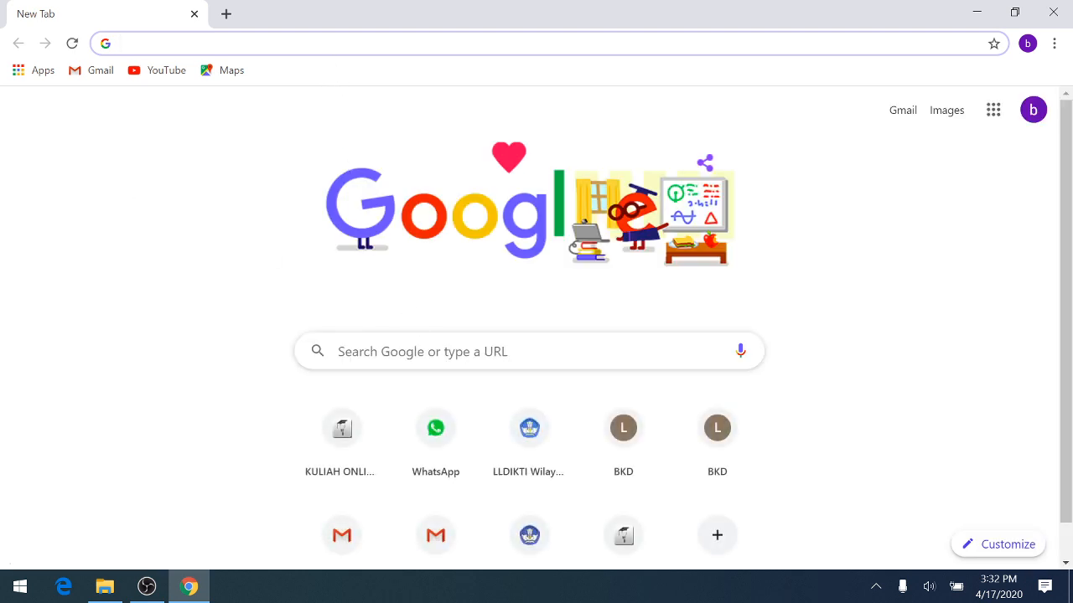
pyautogui.write('yt')
pyautogui.press('Return')
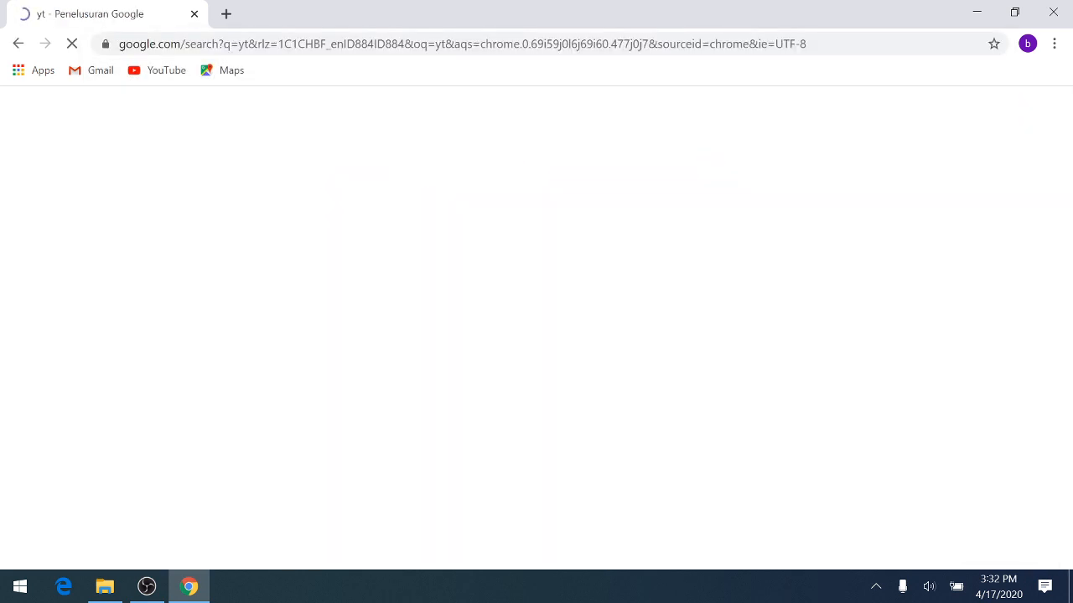
pyautogui.click(279, 257)
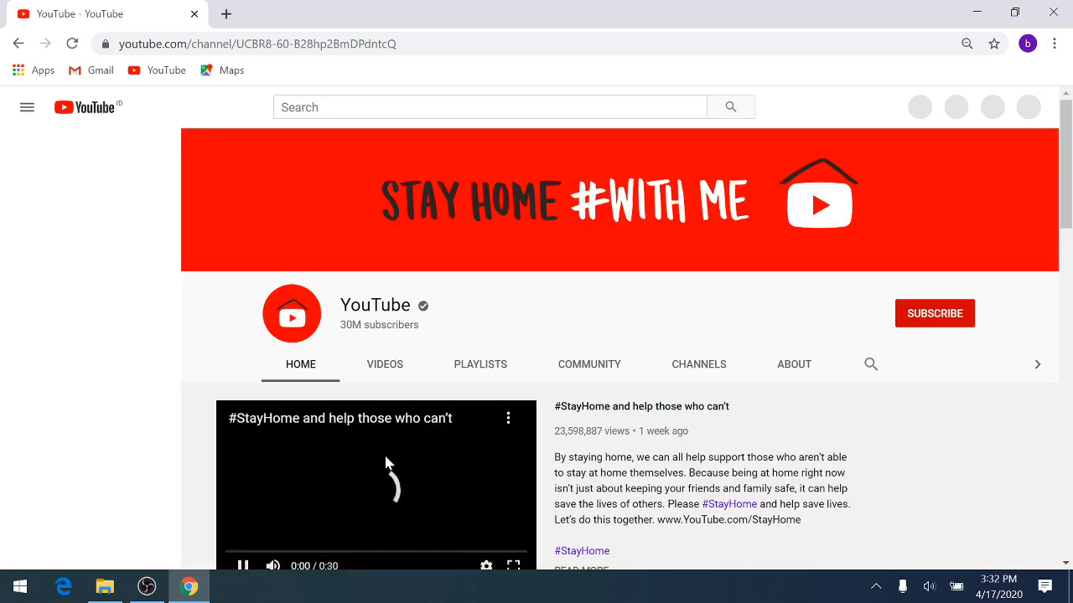
# Pause the featured video on the YouTube channel page and check which account is signed in.
pyautogui.scroll(-1, 368, 470)
pyautogui.click(243, 483)
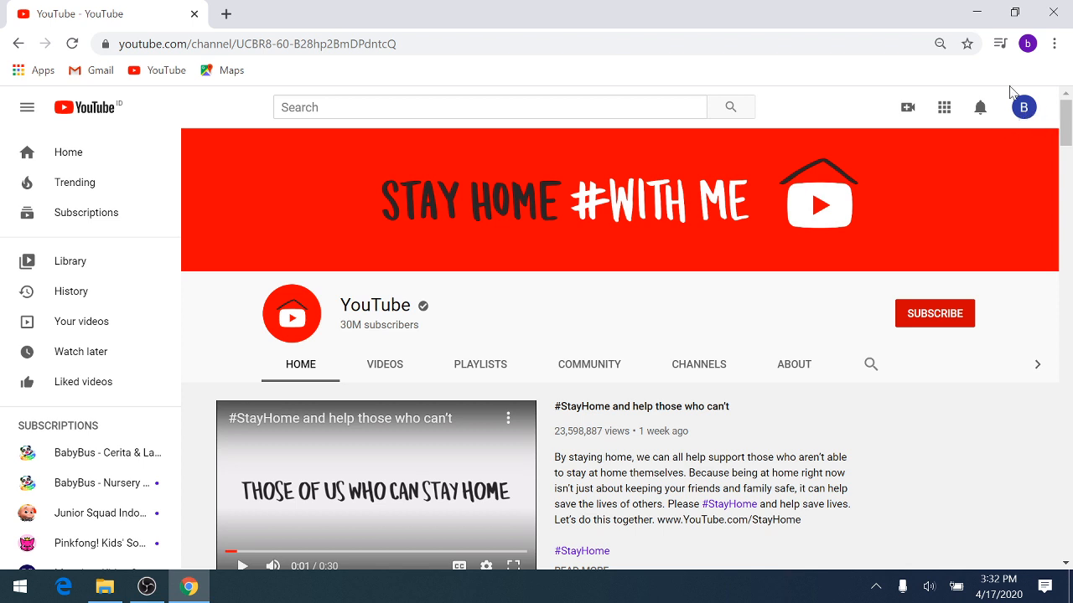
pyautogui.click(1025, 112)
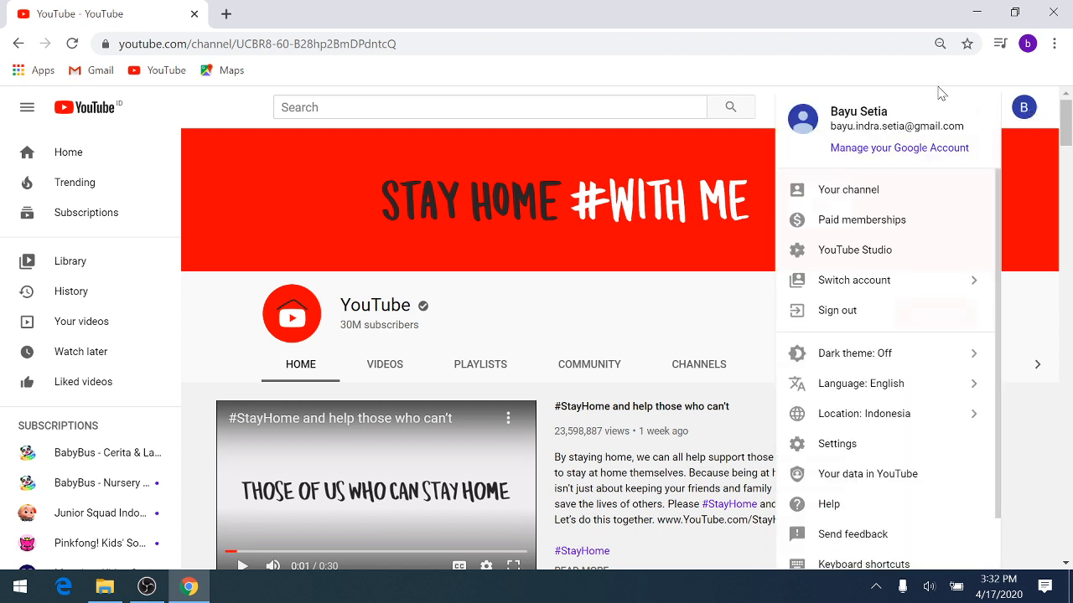
pyautogui.click(1022, 111)
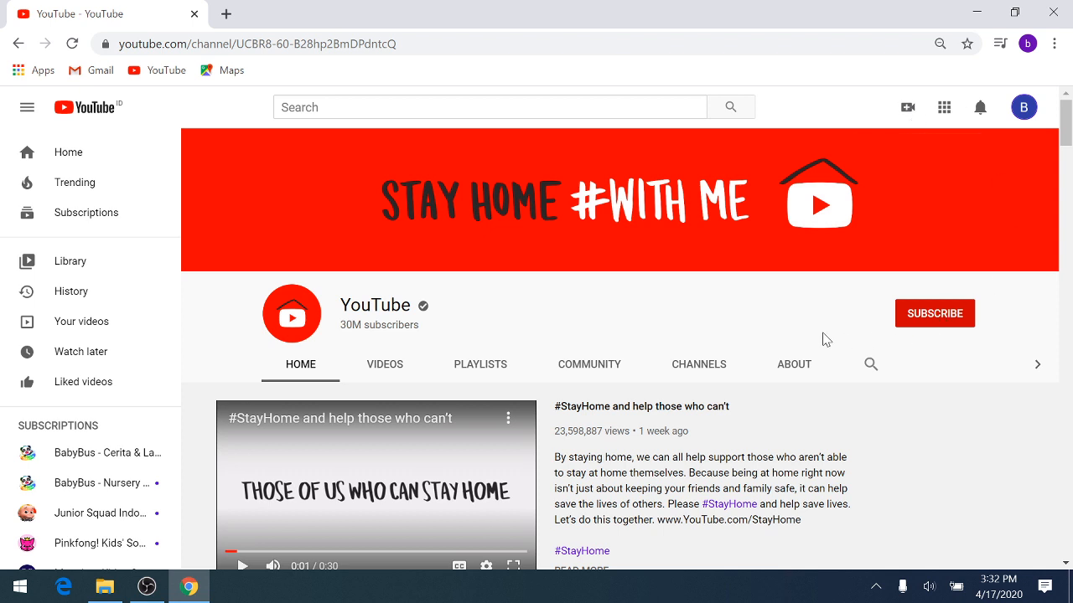
# Start a video upload with the file "tes video dinamika" from the Videos folder and dismiss the news notification.
pyautogui.click(906, 114)
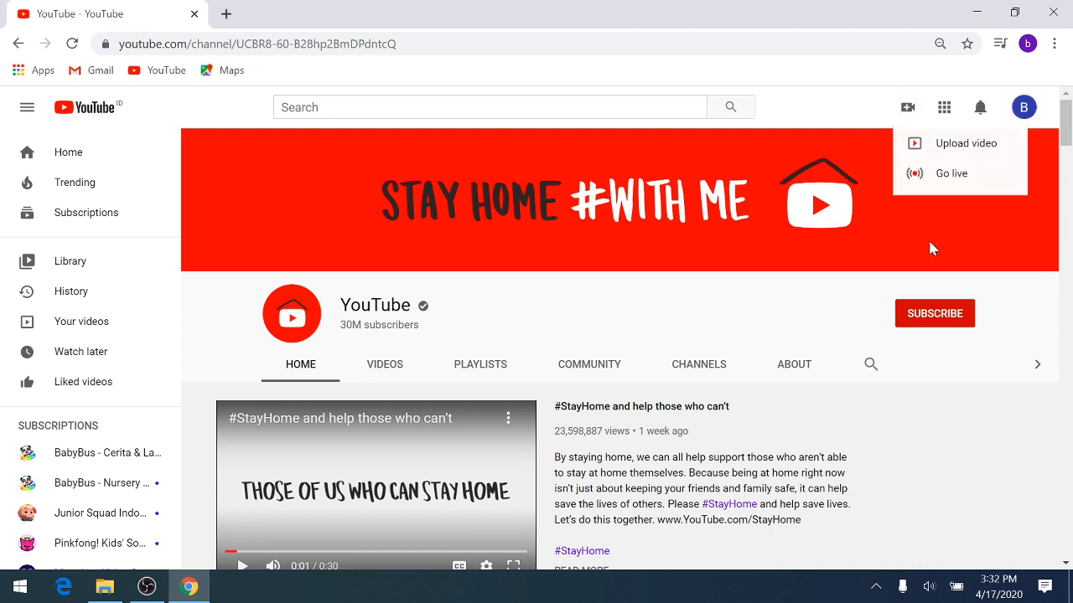
pyautogui.click(953, 148)
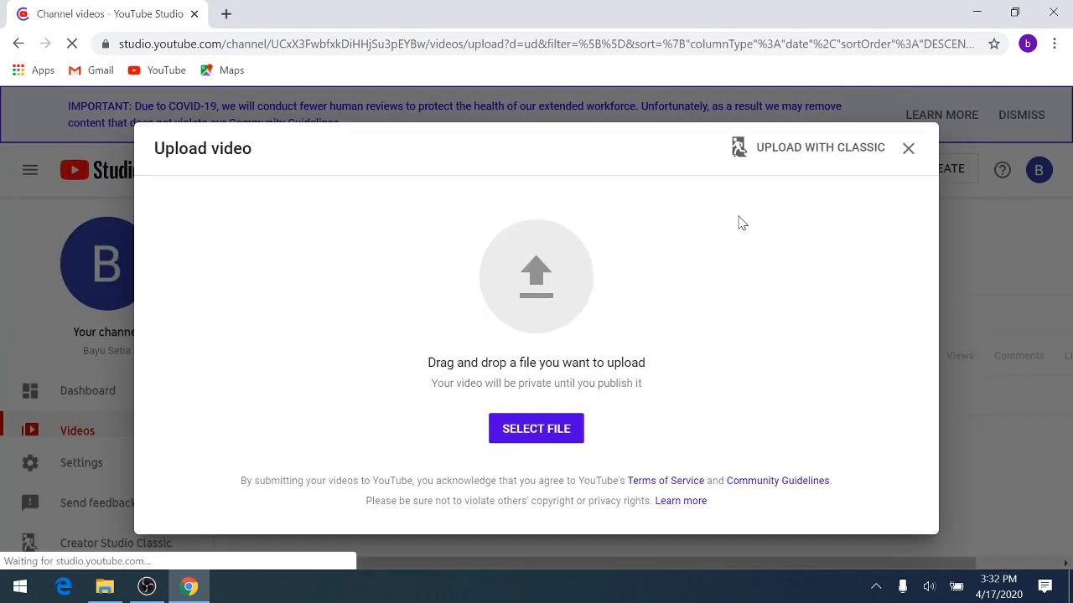
pyautogui.click(526, 437)
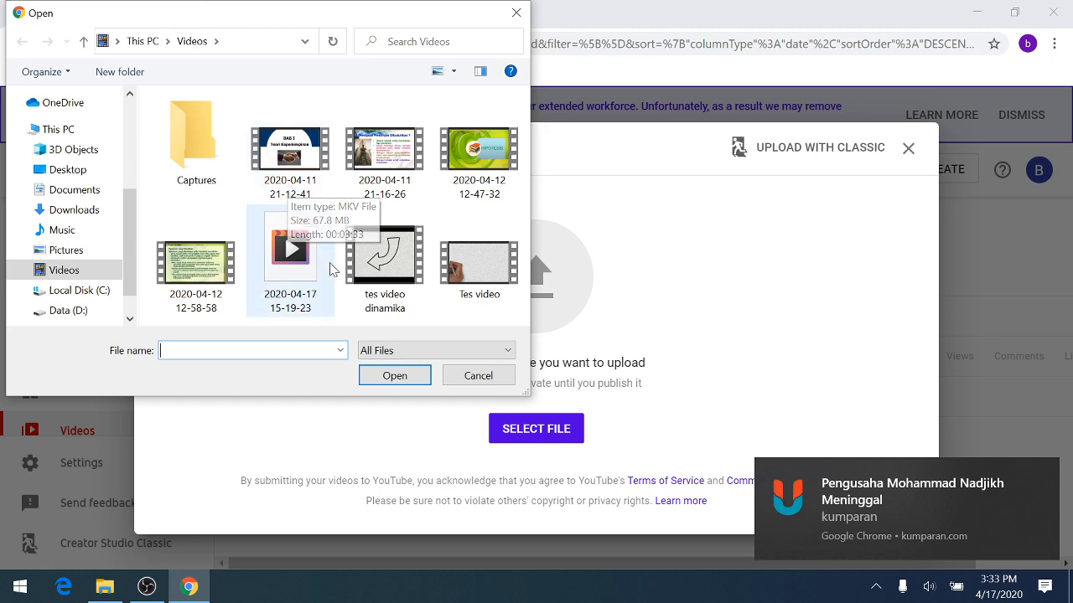
pyautogui.click(375, 302)
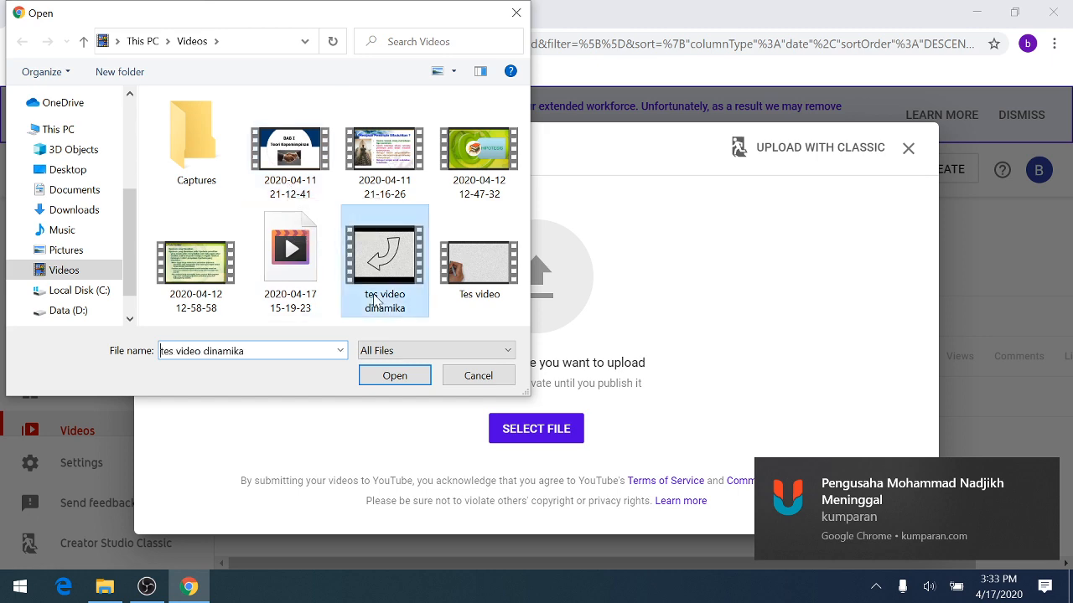
pyautogui.click(395, 376)
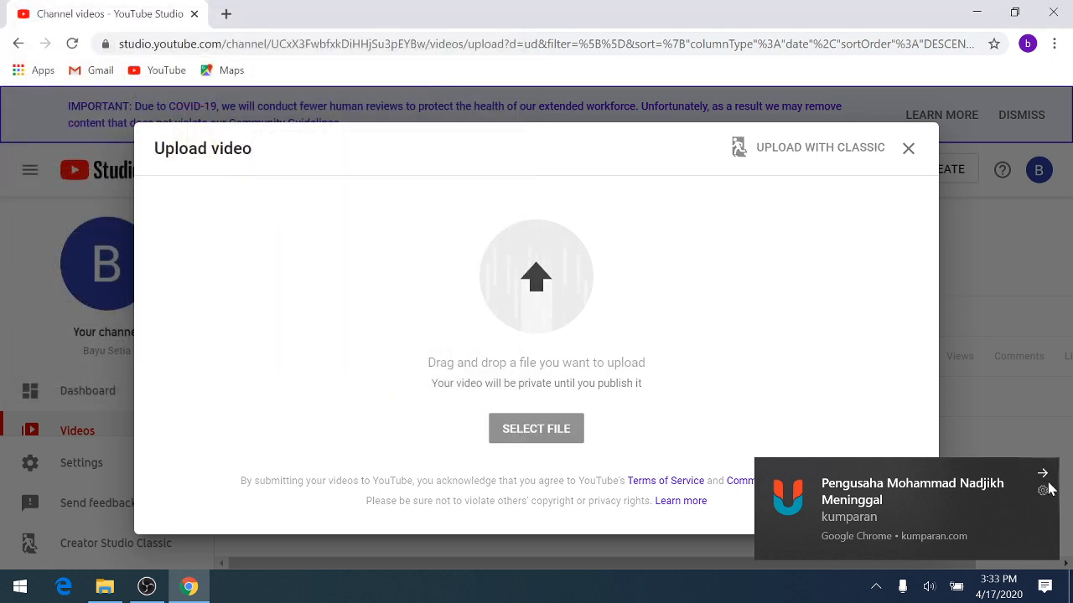
pyautogui.click(1042, 476)
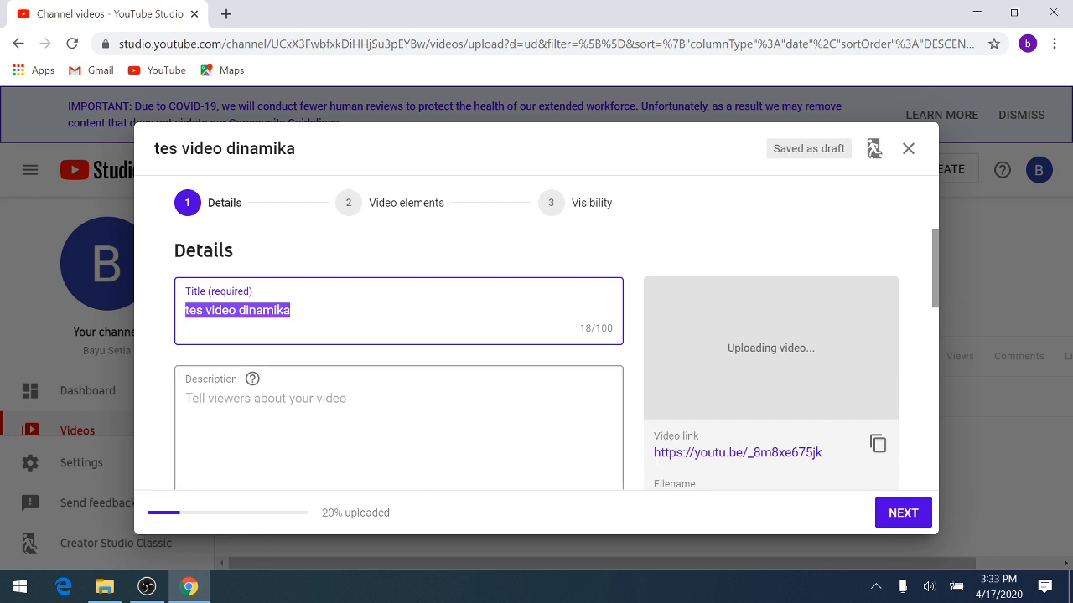
# Keep the default title, mark the video as made for kids, and continue to the video elements stage.
pyautogui.scroll(-3, 675, 490)
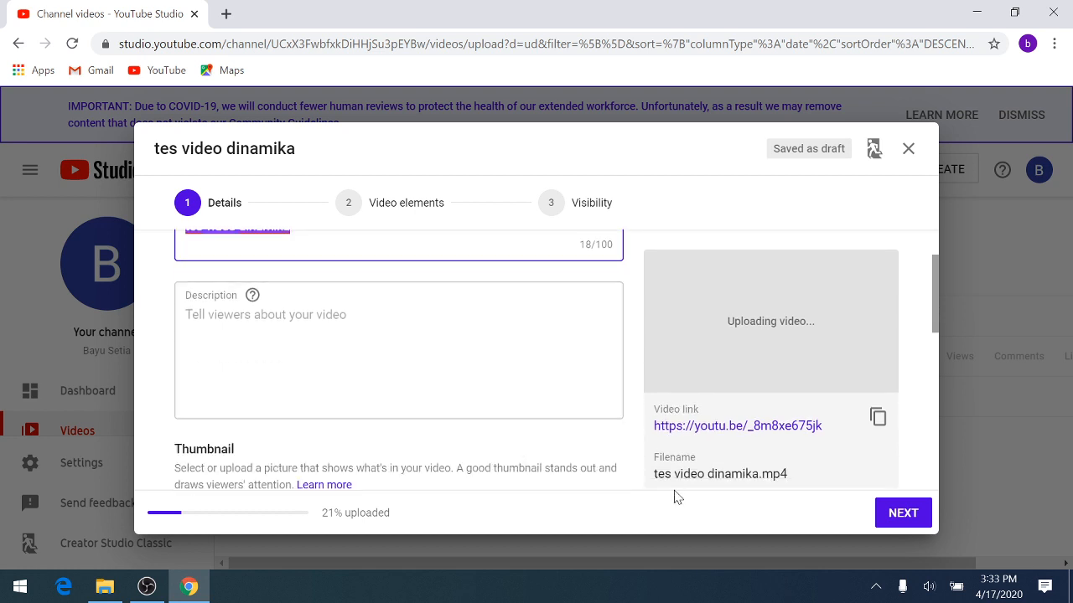
pyautogui.click(896, 520)
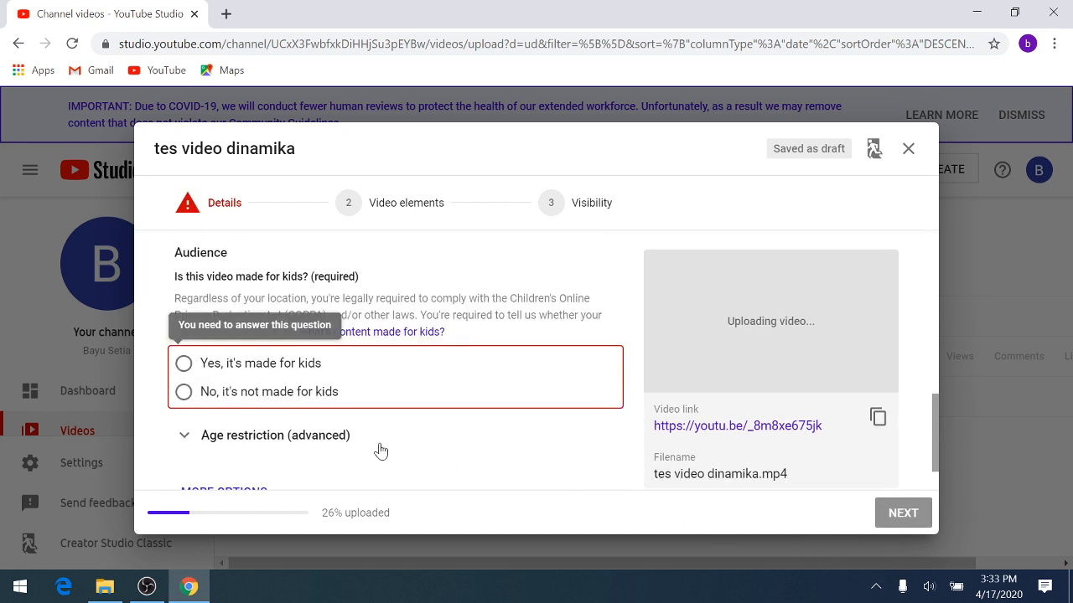
pyautogui.click(227, 364)
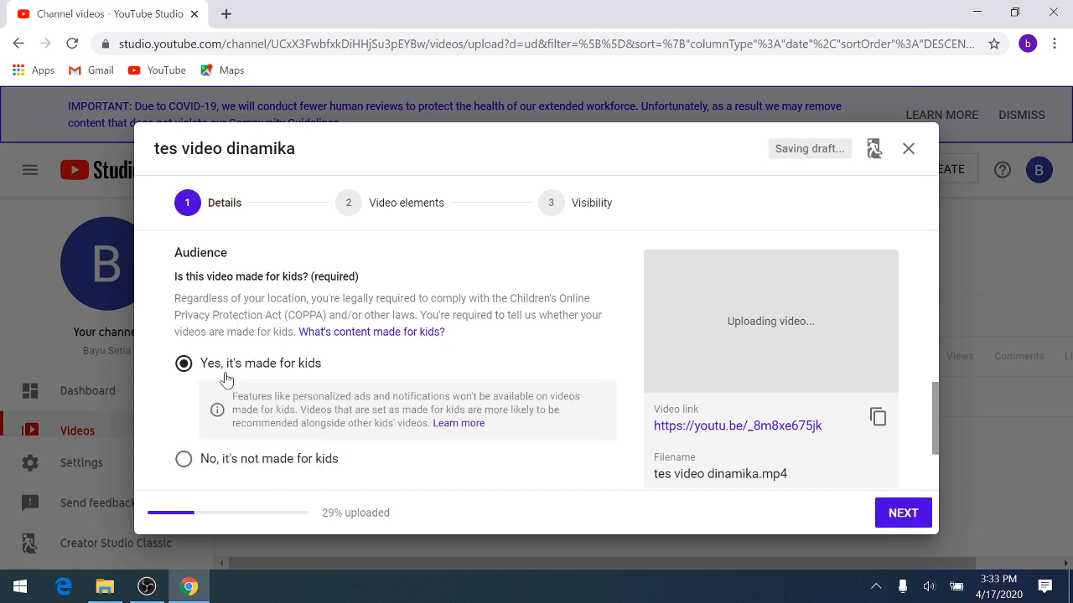
pyautogui.click(895, 511)
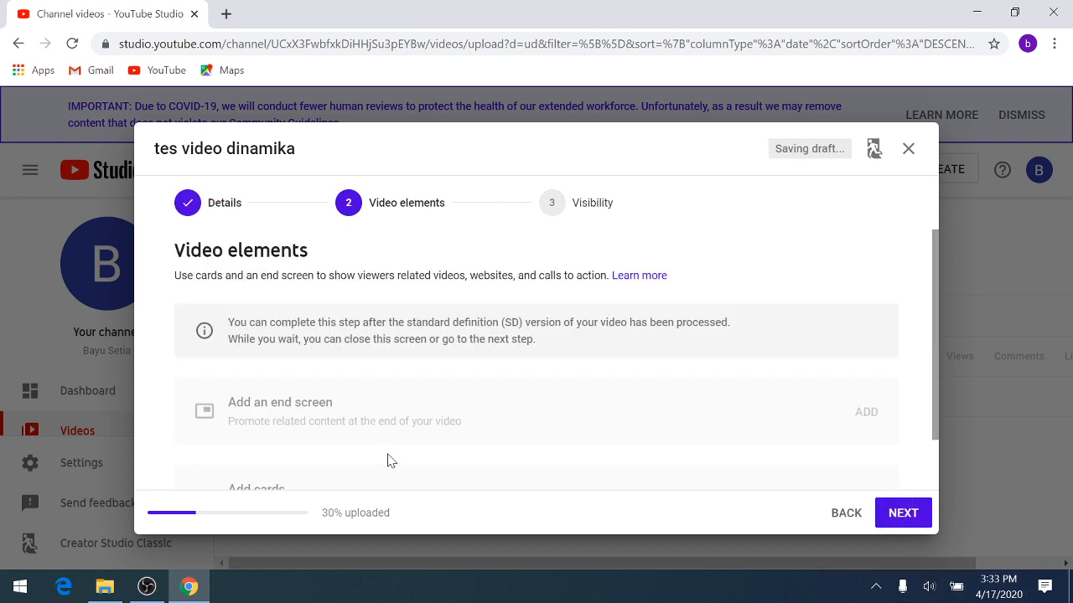
# Skip the video elements, set the video's visibility to Unlisted, and save it.
pyautogui.scroll(-1, 472, 385)
pyautogui.click(899, 524)
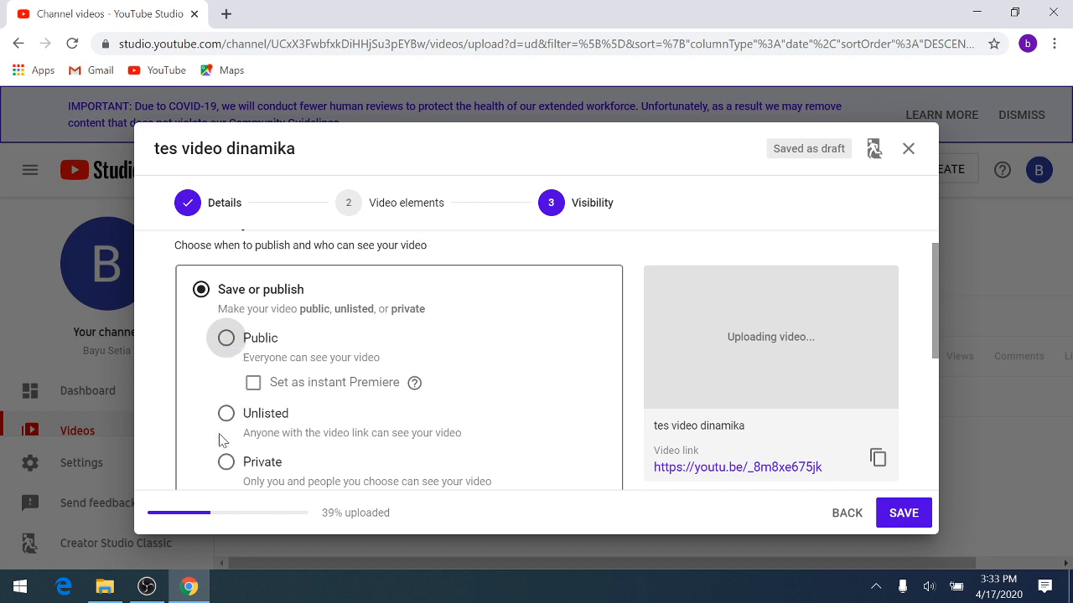
pyautogui.scroll(-1, 227, 461)
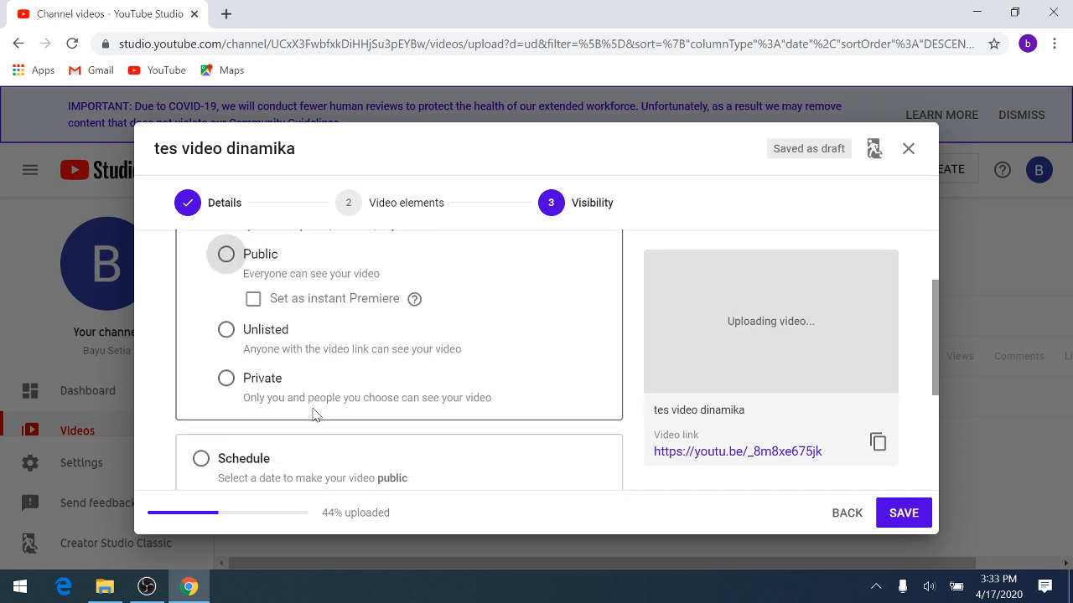
pyautogui.scroll(1, 315, 416)
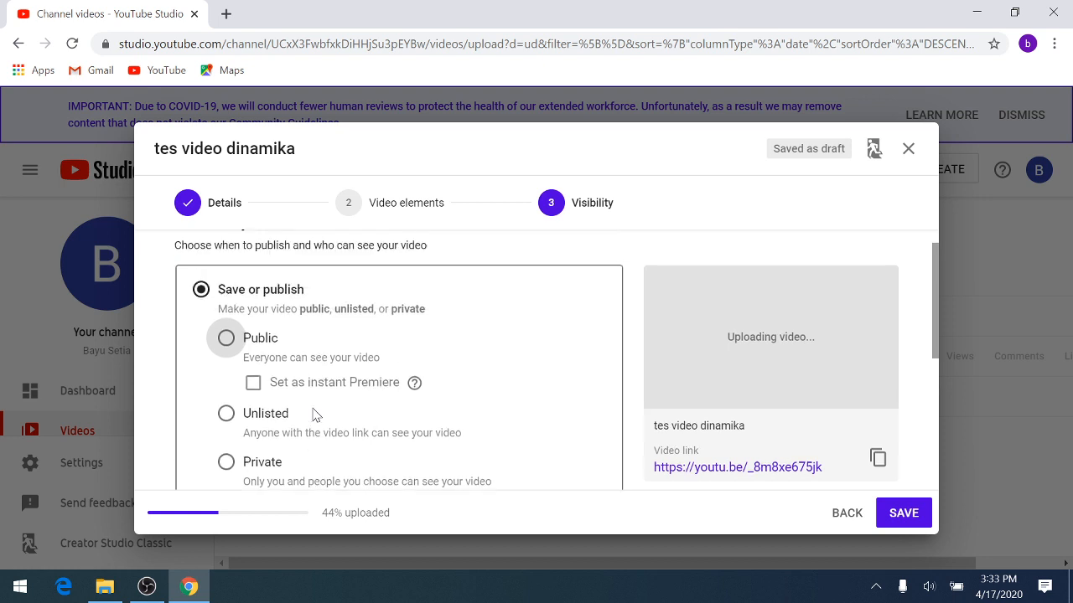
pyautogui.click(228, 413)
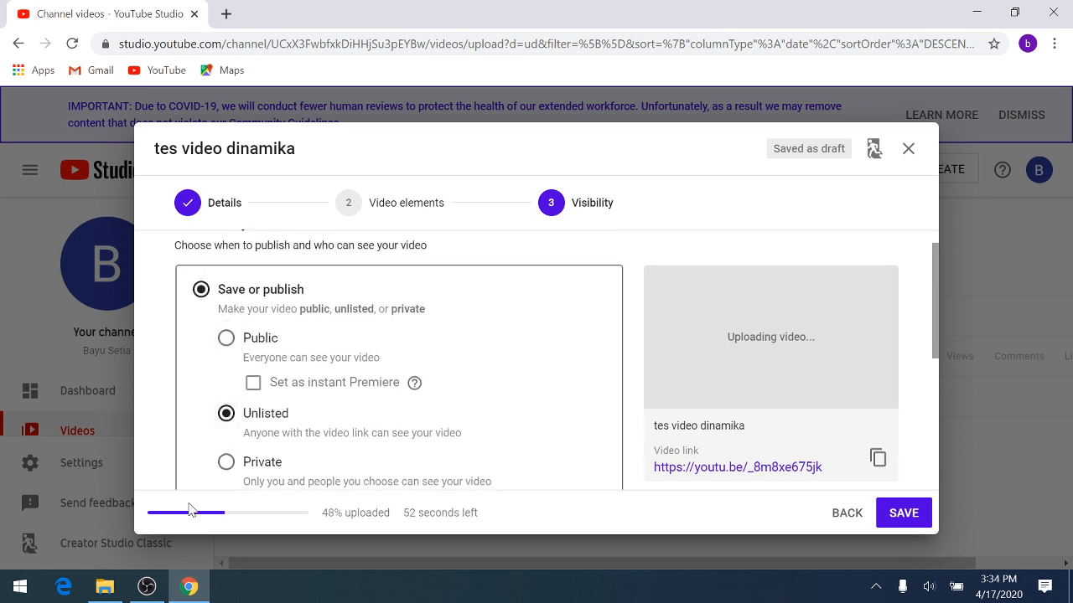
pyautogui.click(226, 340)
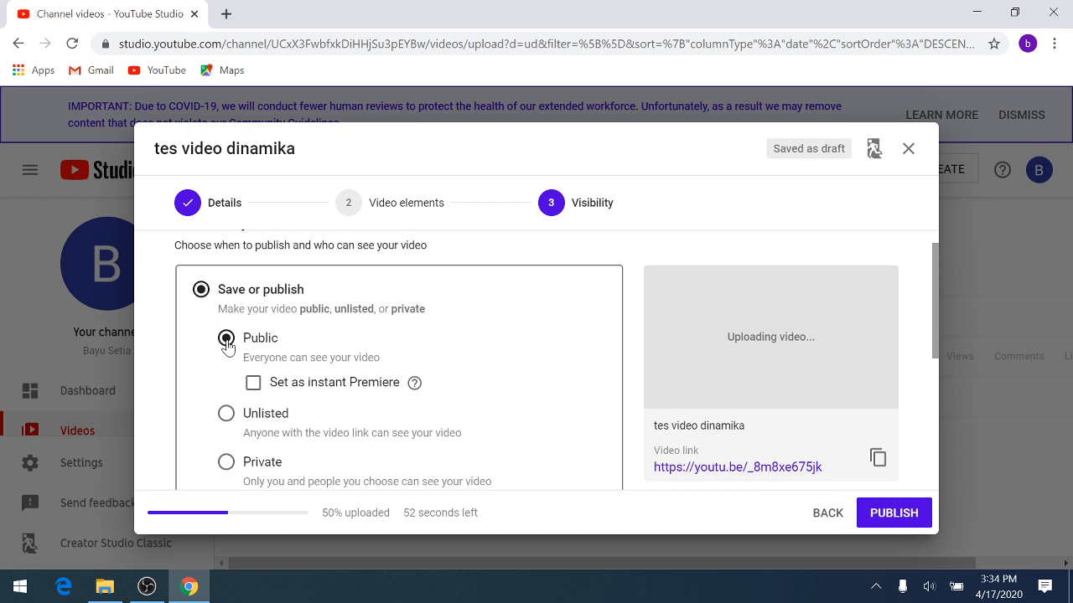
pyautogui.click(225, 413)
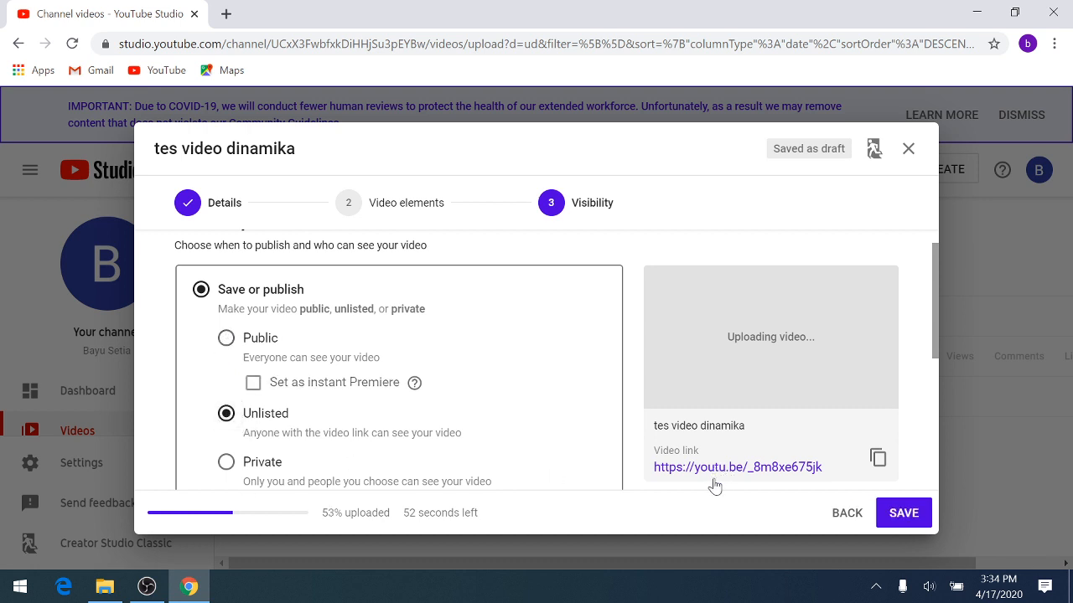
pyautogui.click(893, 518)
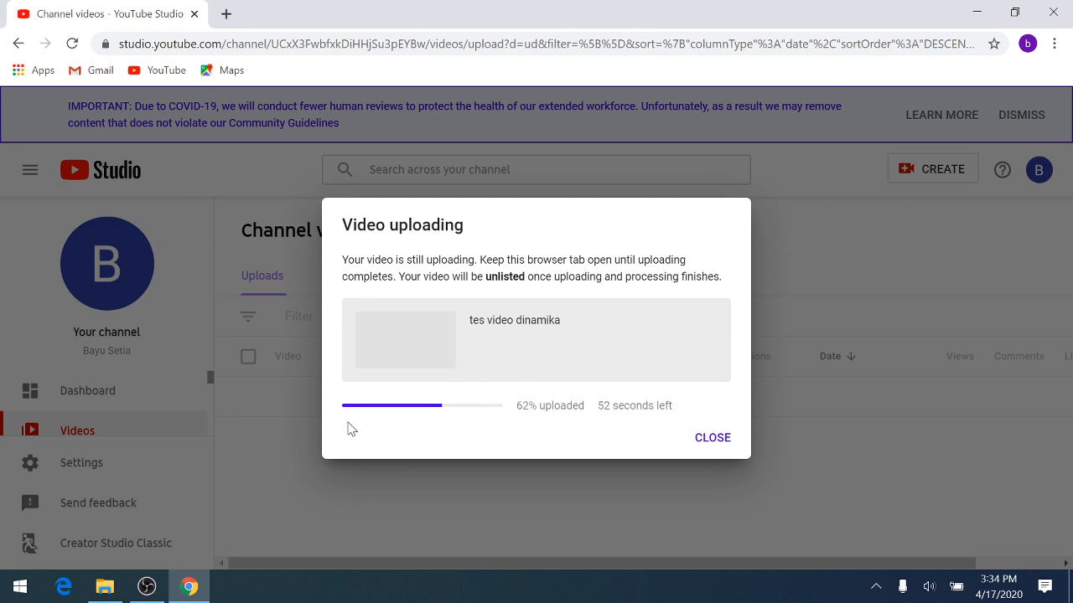
# Open elearning.feb.unpas.ac.id in a new browser tab and log in with the saved credentials.
pyautogui.click(226, 14)
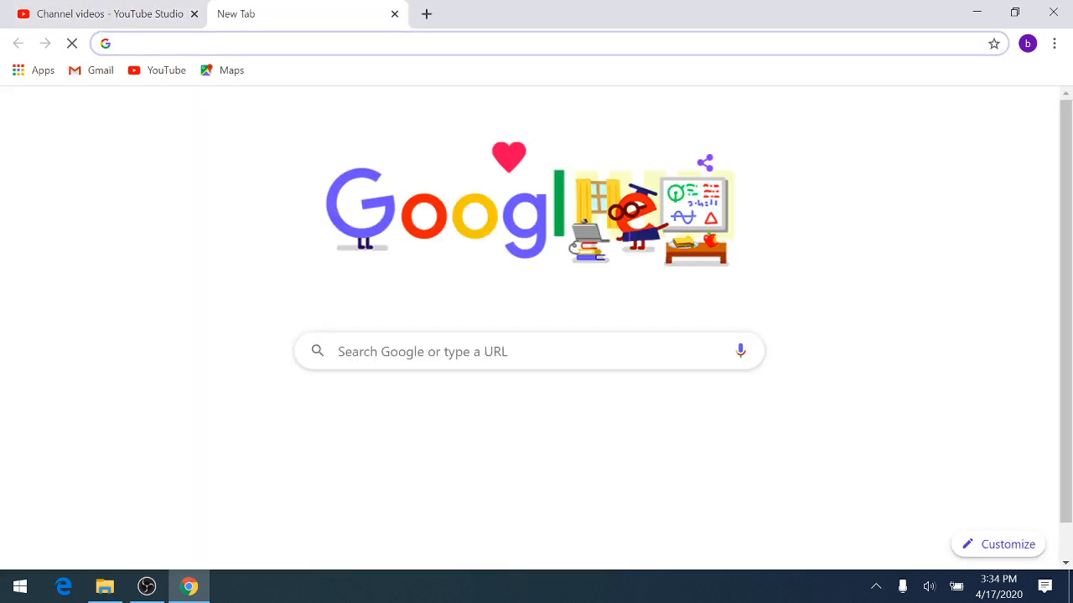
pyautogui.write('e')
pyautogui.press('Return')
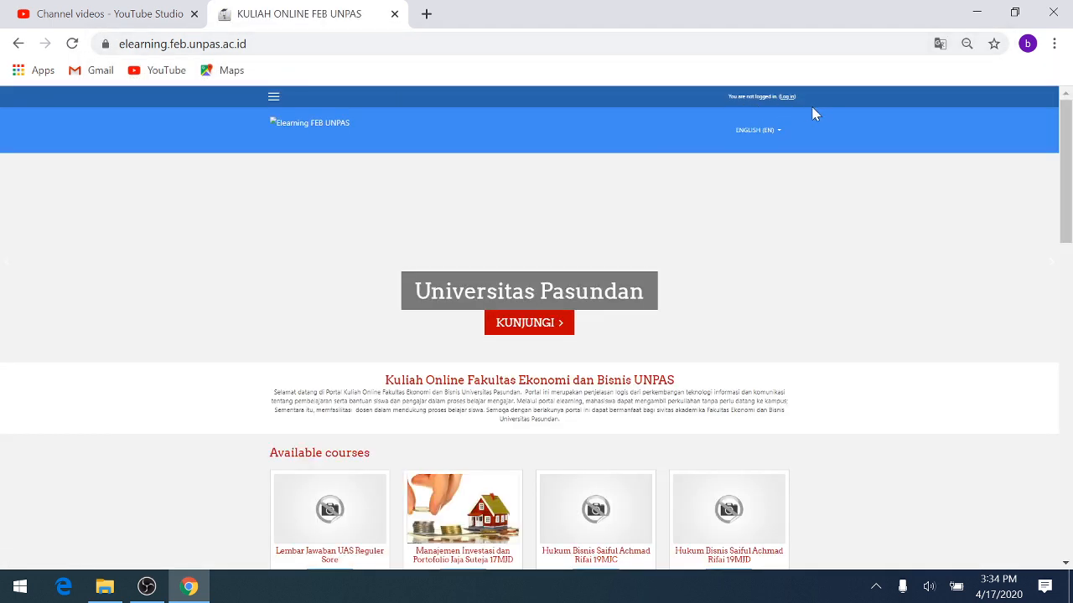
pyautogui.click(788, 97)
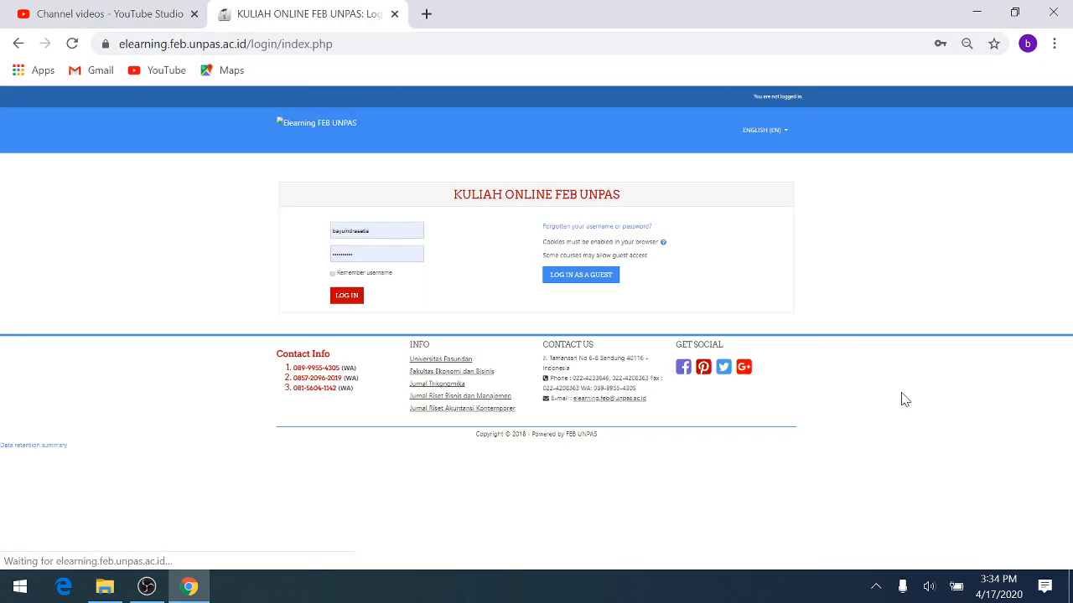
pyautogui.click(352, 298)
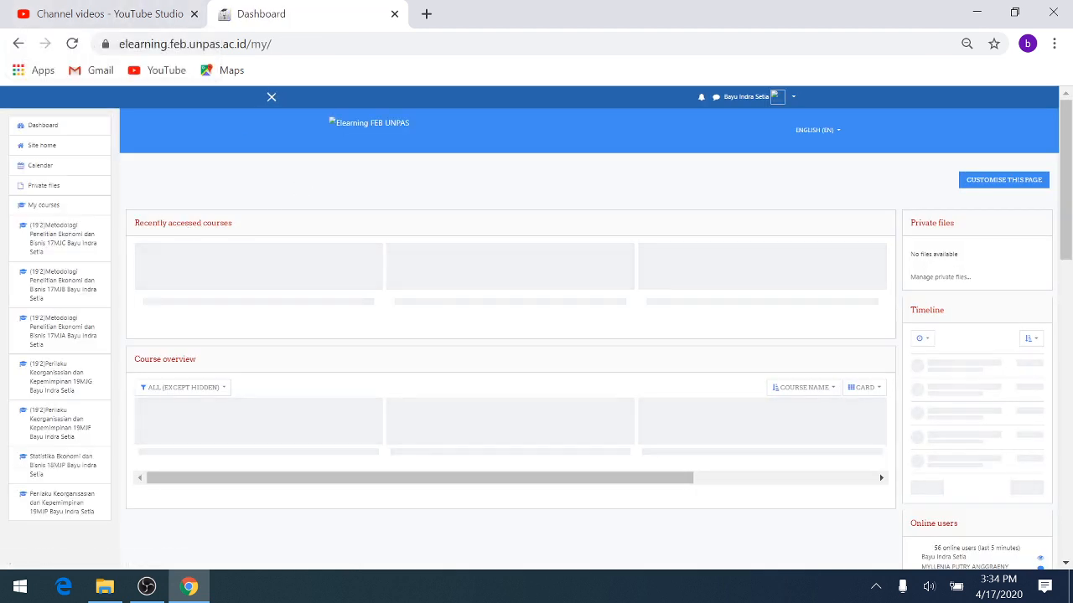
# Open the course "Perilaku Keorganisasian dan Kepemimpinan 19MJP" from the dashboard and turn editing on.
pyautogui.scroll(-3, 352, 217)
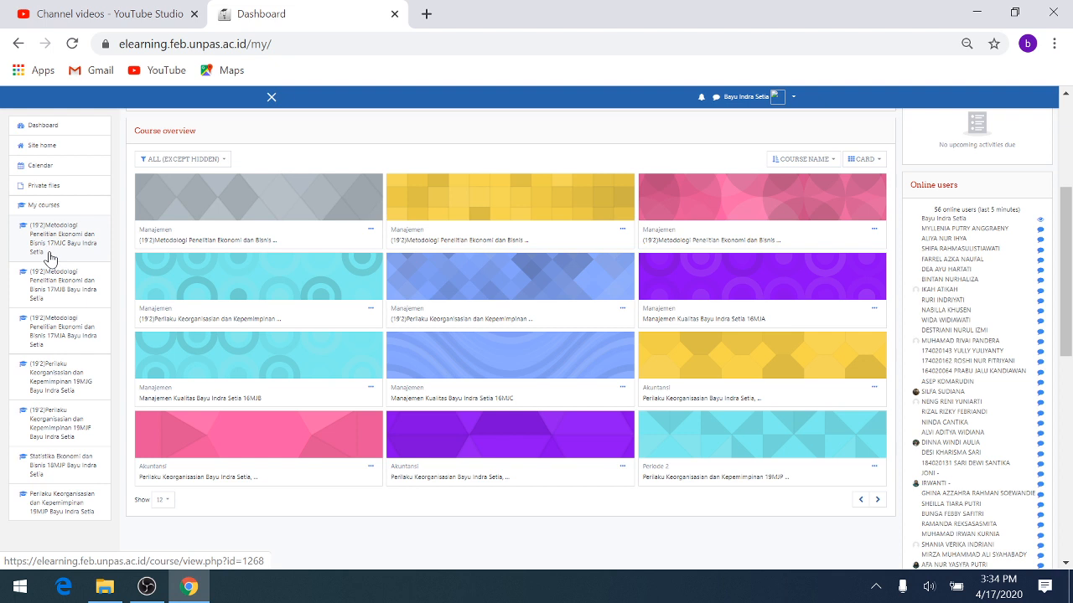
pyautogui.click(78, 515)
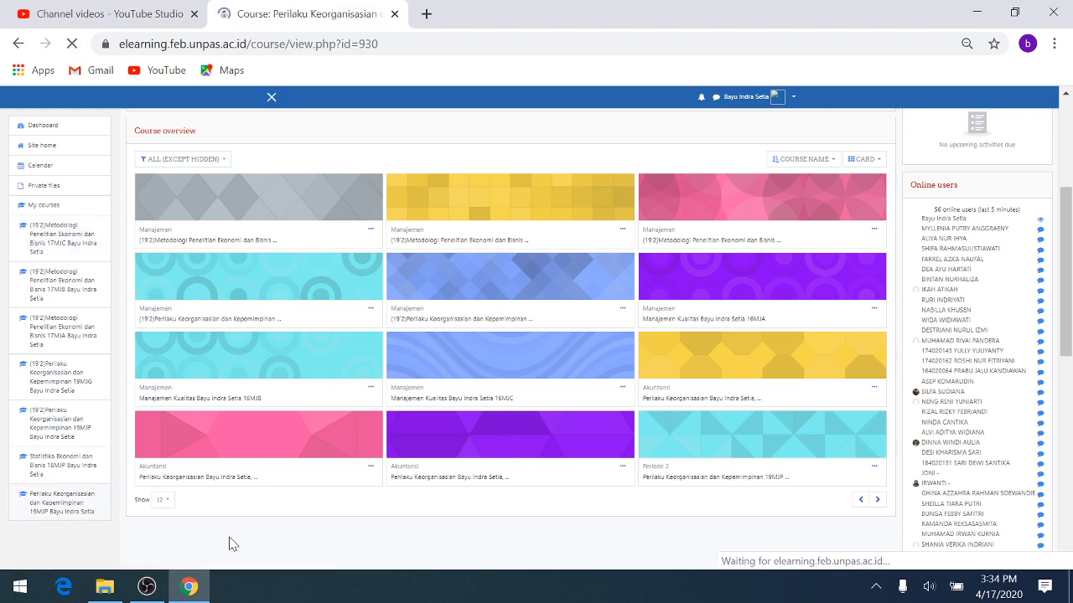
pyautogui.scroll(-20, 419, 348)
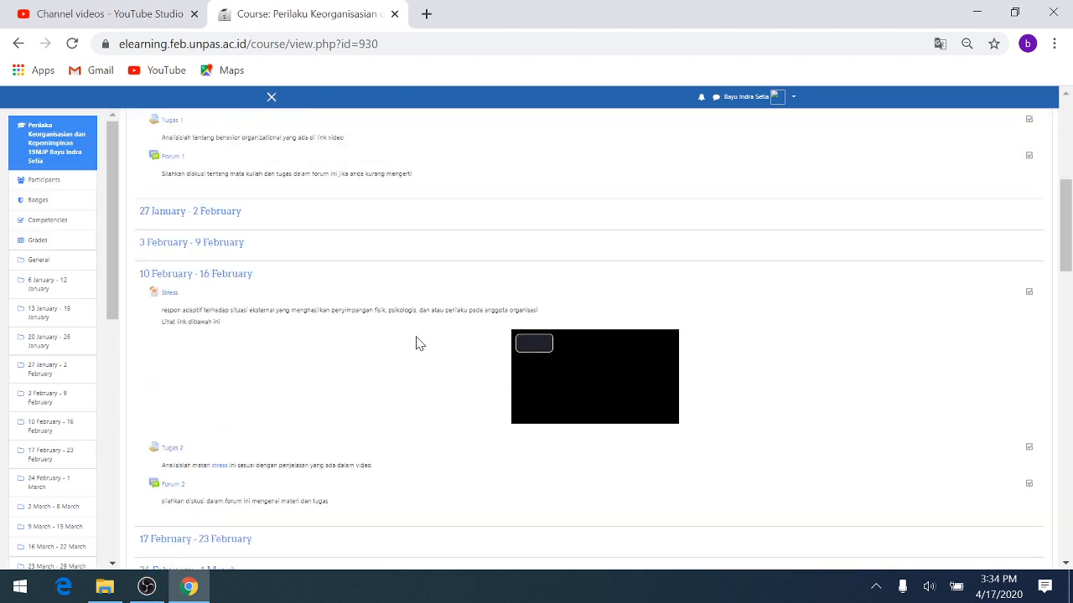
pyautogui.scroll(20, 417, 343)
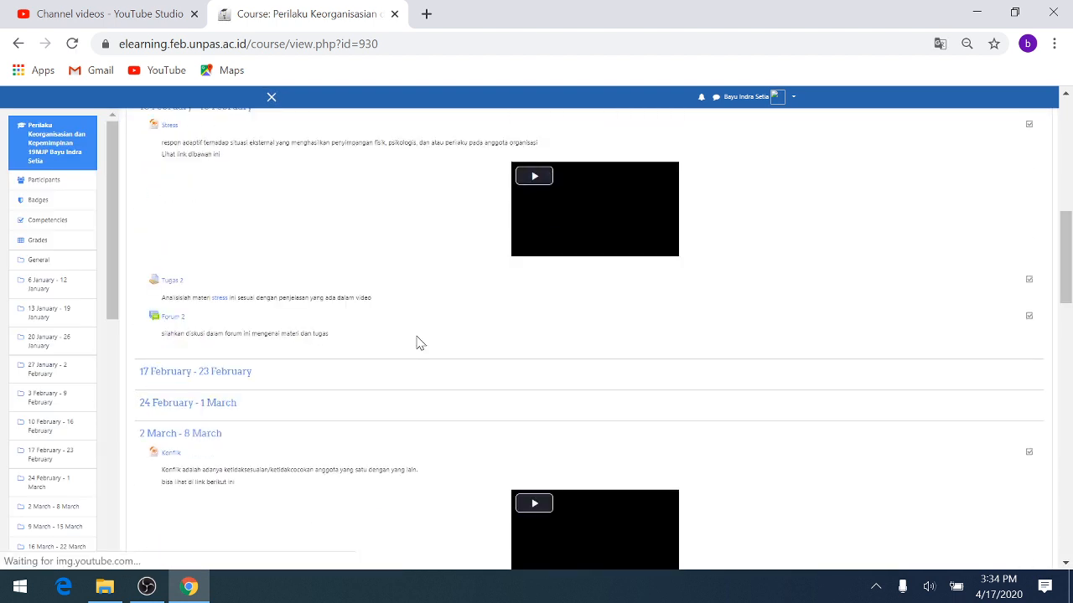
pyautogui.click(1034, 188)
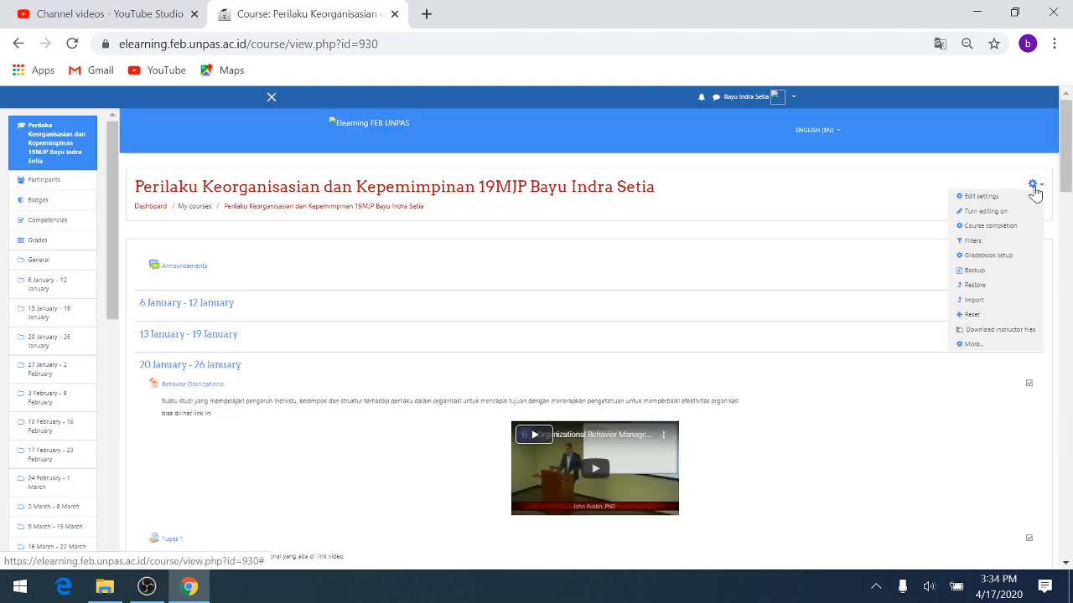
pyautogui.click(1000, 216)
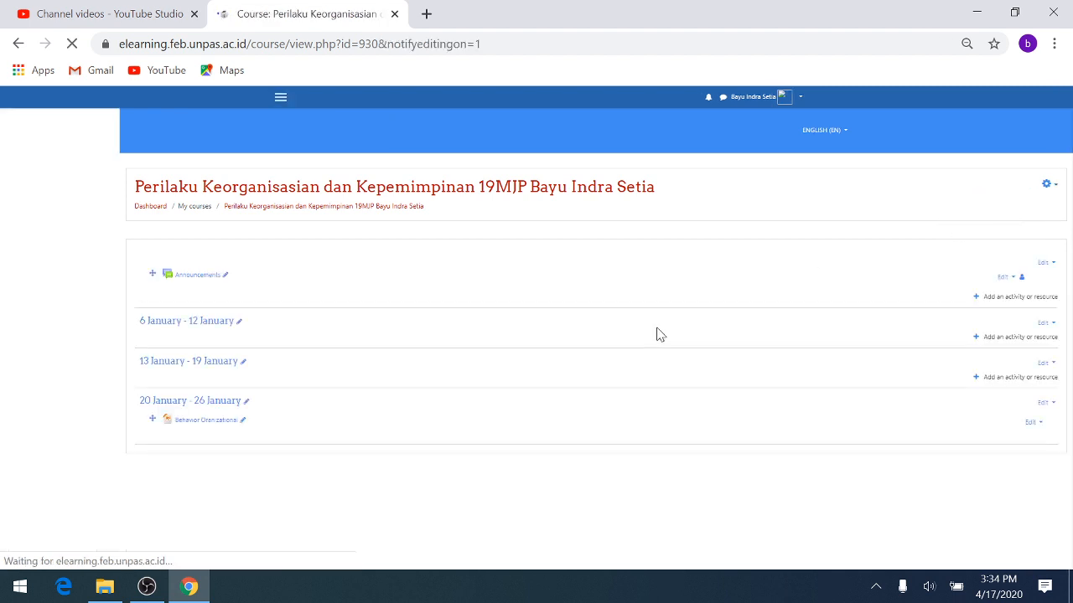
# Add a File resource to the 13 April - 19 April section of the course, checking the YouTube upload's processing while the form loads.
pyautogui.scroll(-20, 657, 334)
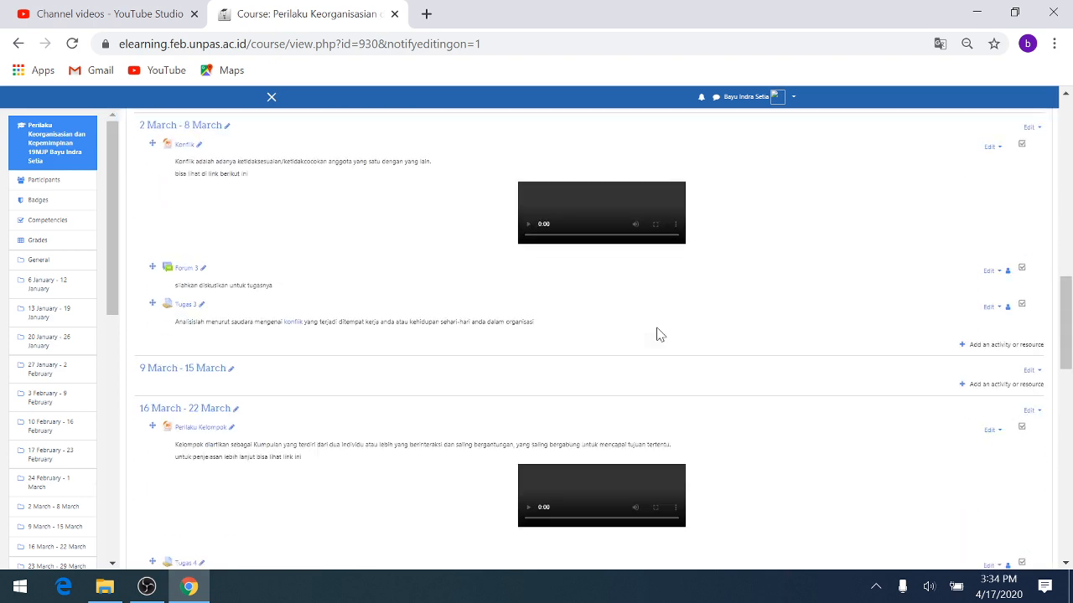
pyautogui.scroll(-3, 657, 334)
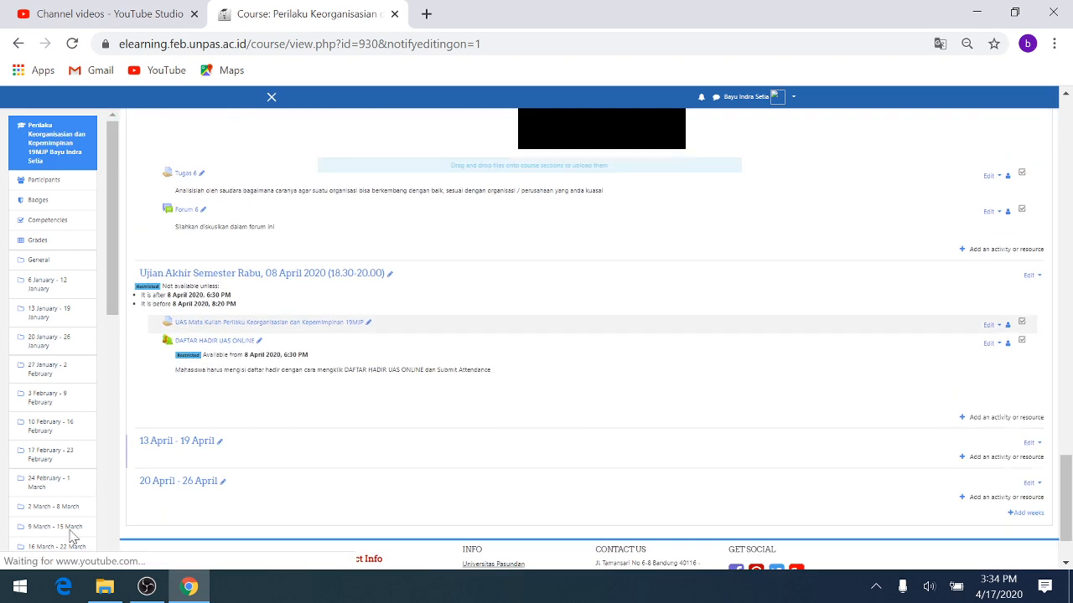
pyautogui.click(991, 457)
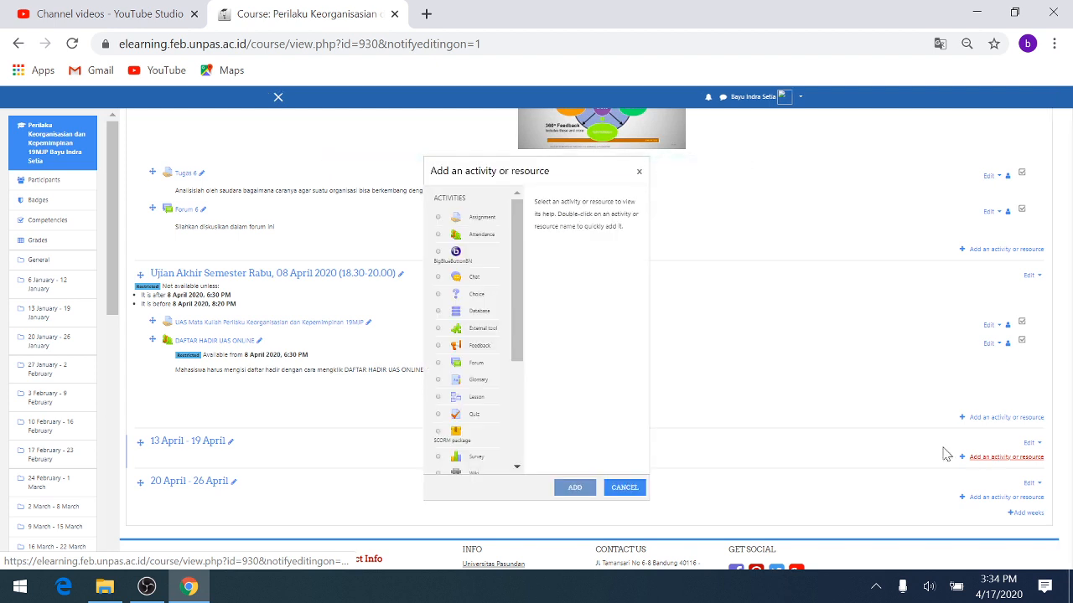
pyautogui.moveTo(518, 243); pyautogui.dragTo(520, 340)
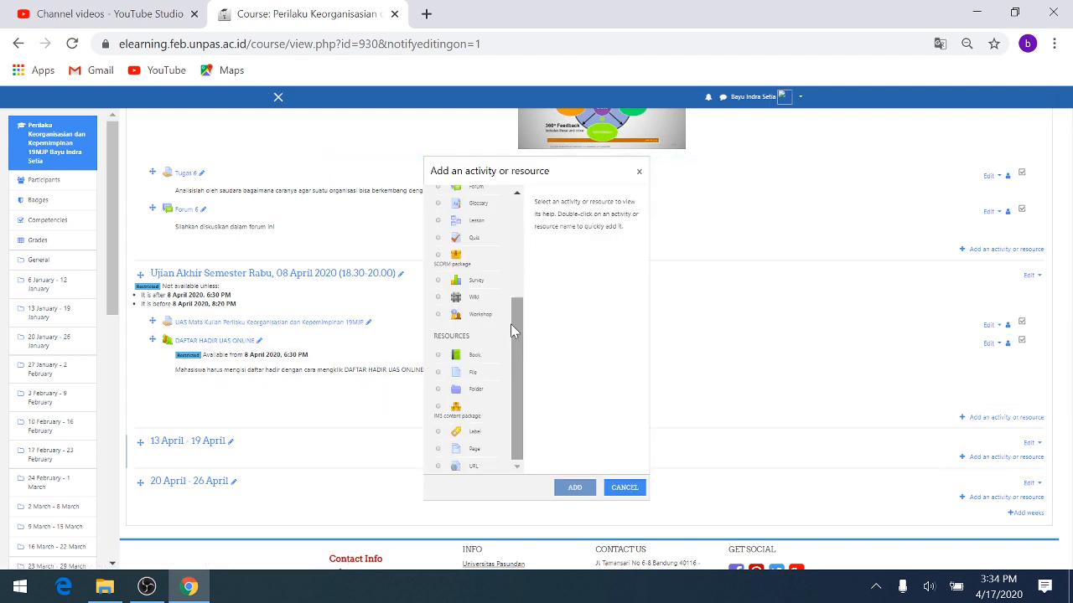
pyautogui.click(472, 372)
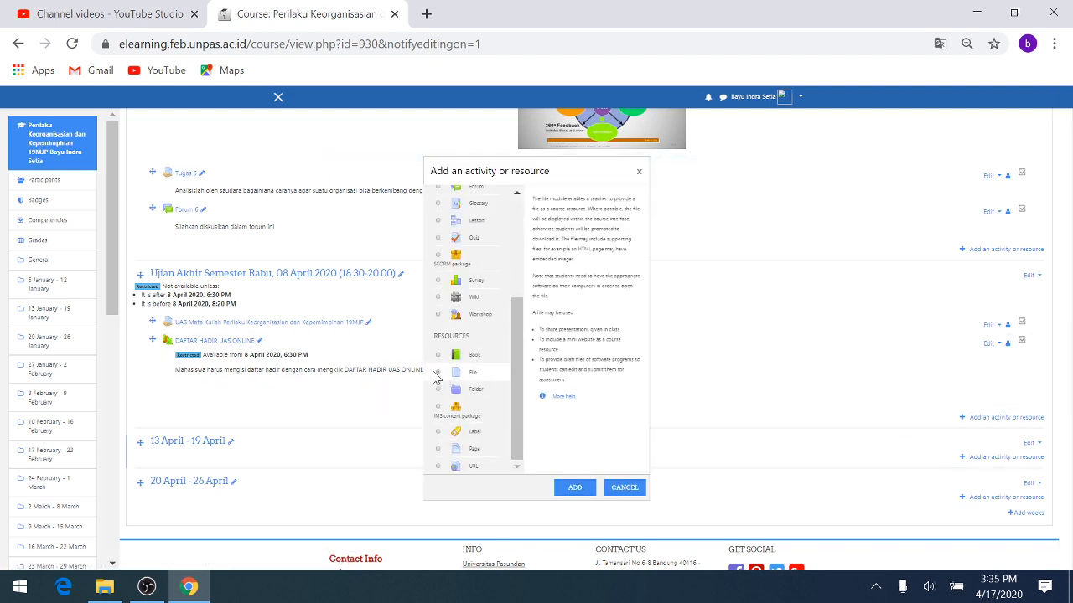
pyautogui.click(573, 490)
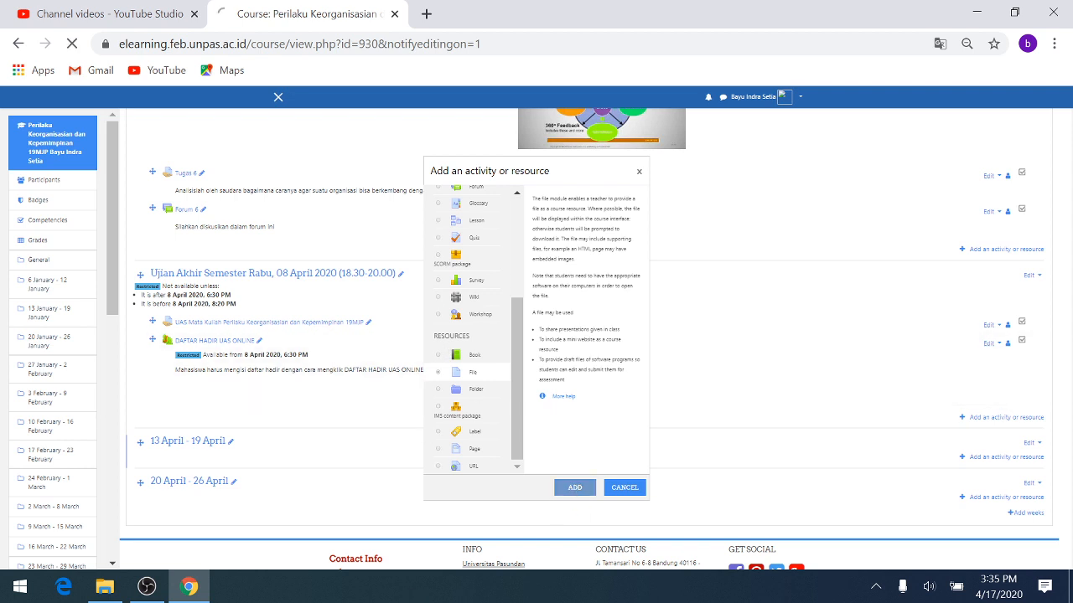
pyautogui.click(88, 15)
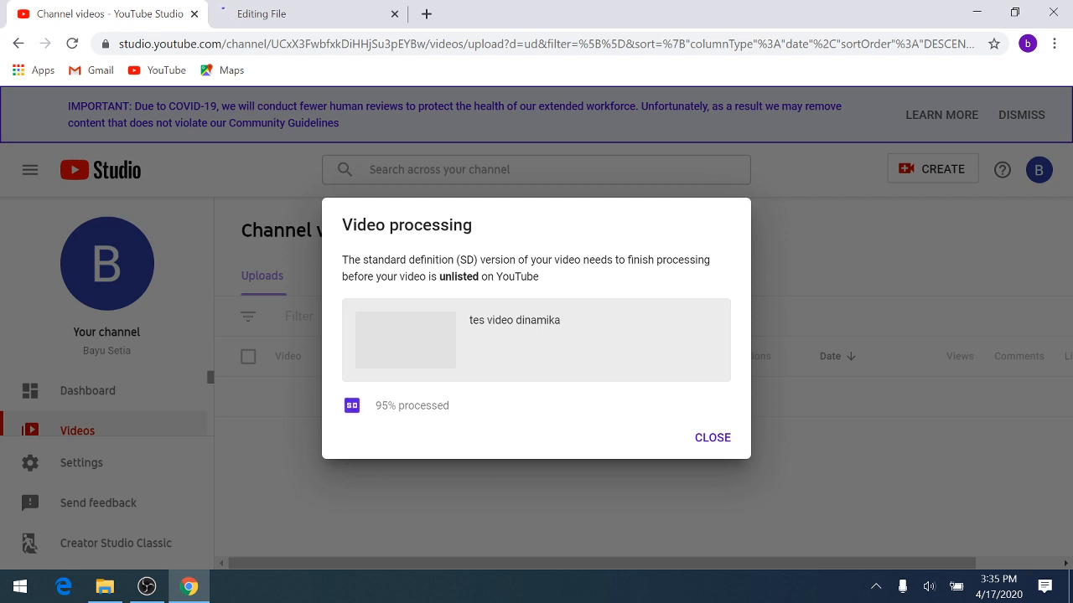
pyautogui.click(266, 13)
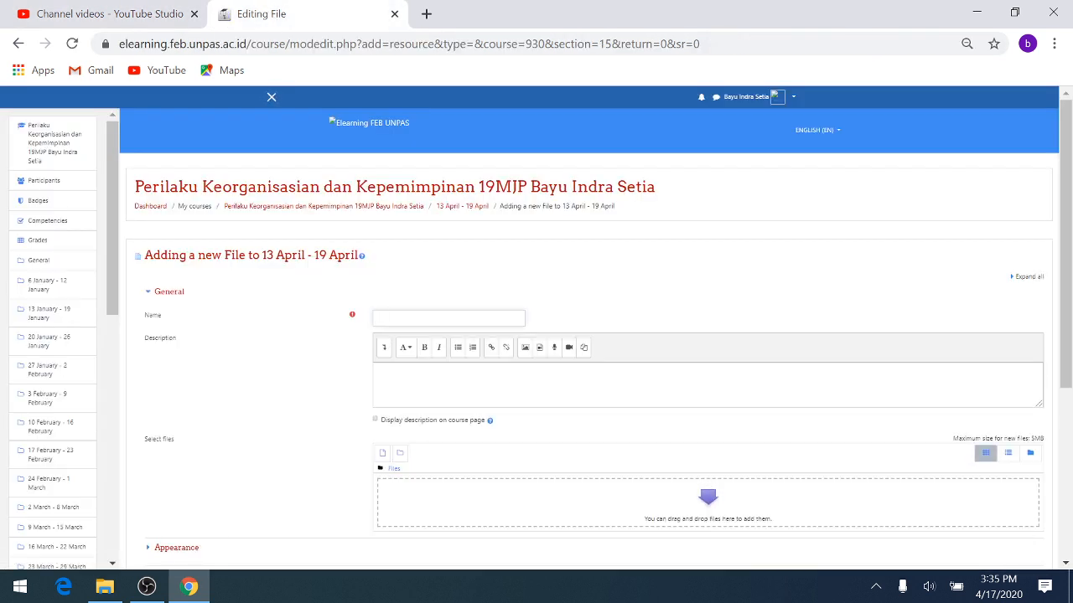
# Name the new file resource "perilaku" and enter the description "lihat link ini".
pyautogui.scroll(-2, 477, 394)
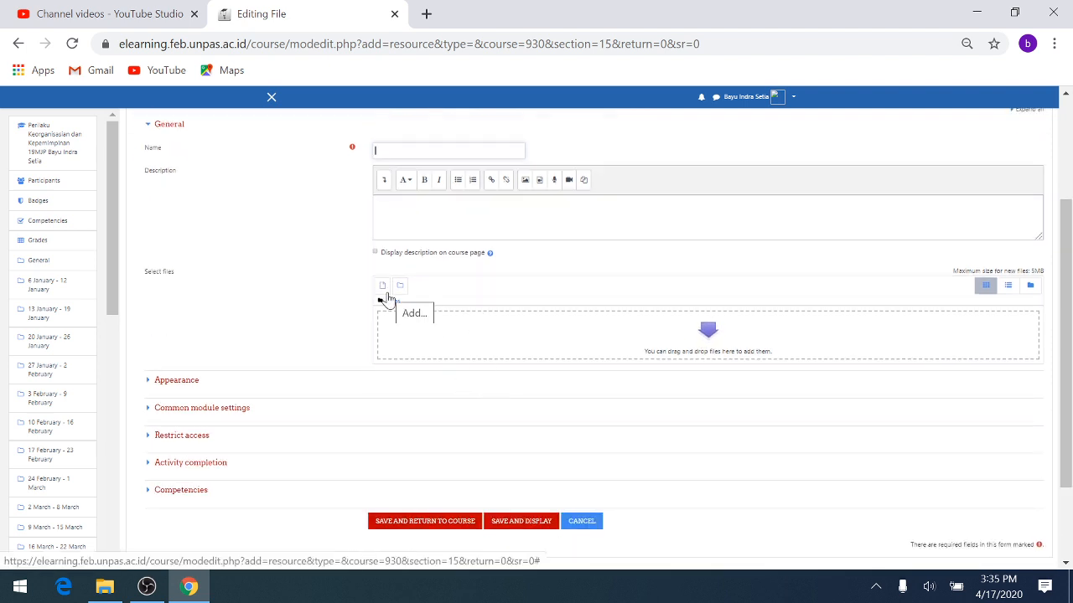
pyautogui.scroll(1, 500, 266)
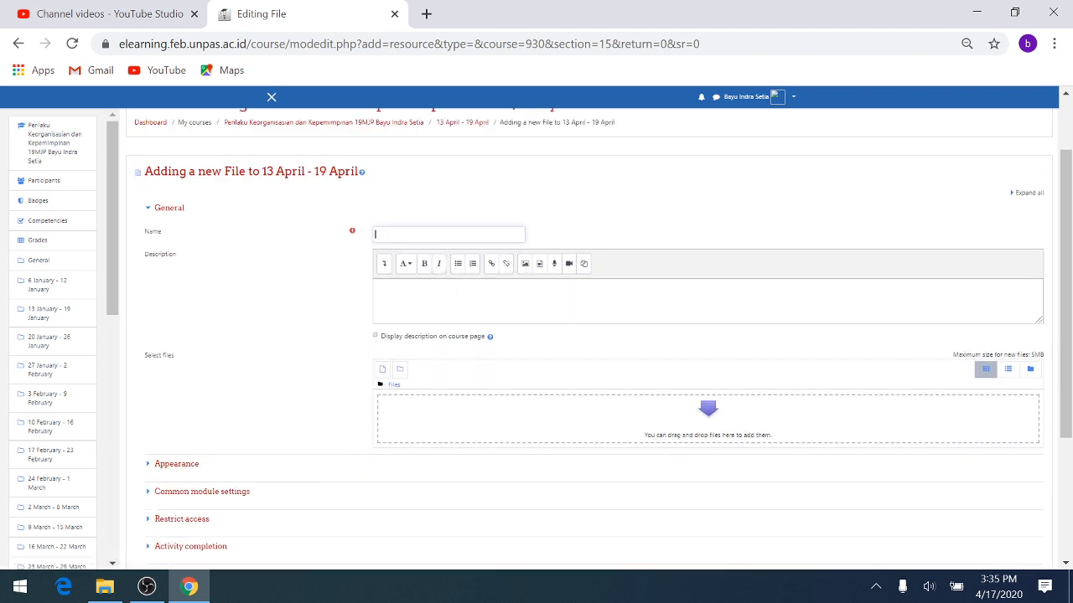
pyautogui.click(443, 298)
pyautogui.click(445, 233)
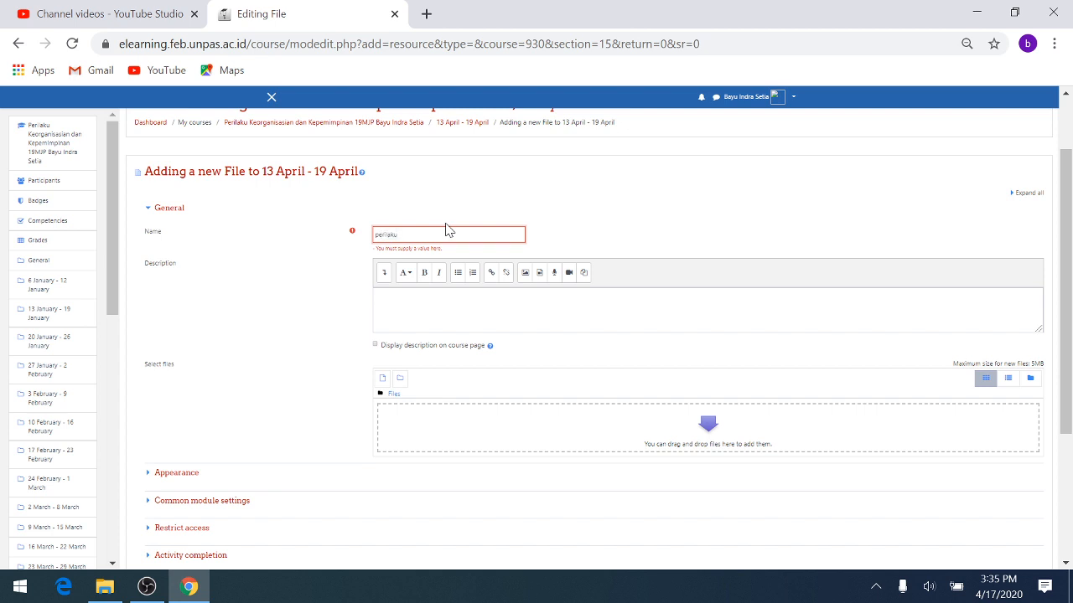
pyautogui.click(378, 295)
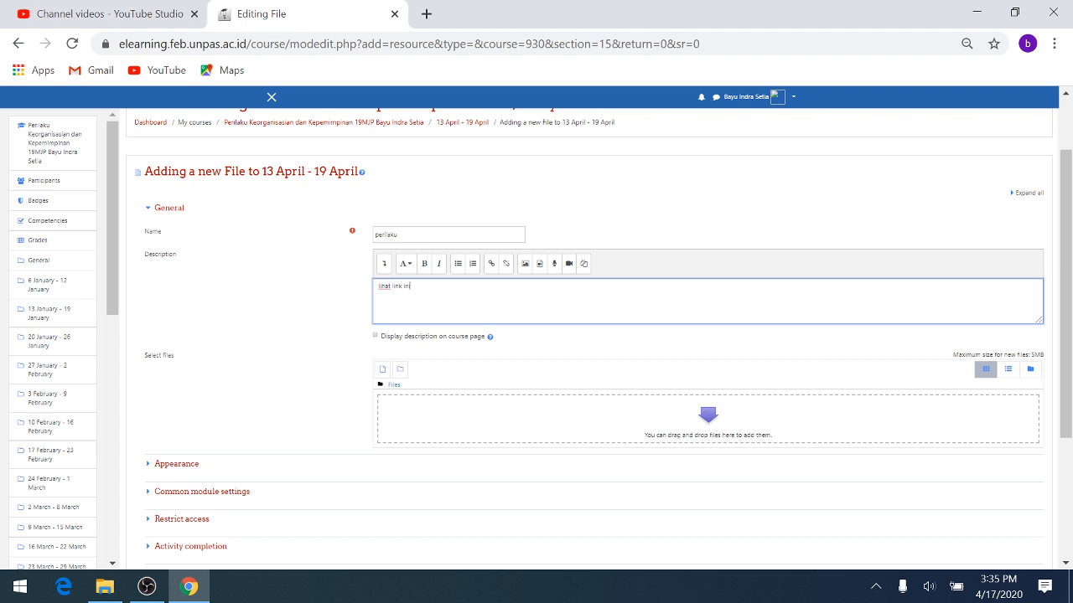
# Start inserting a link in the description, and copy the video link of "tes video dinamika" from its details in YouTube Studio.
pyautogui.click(493, 265)
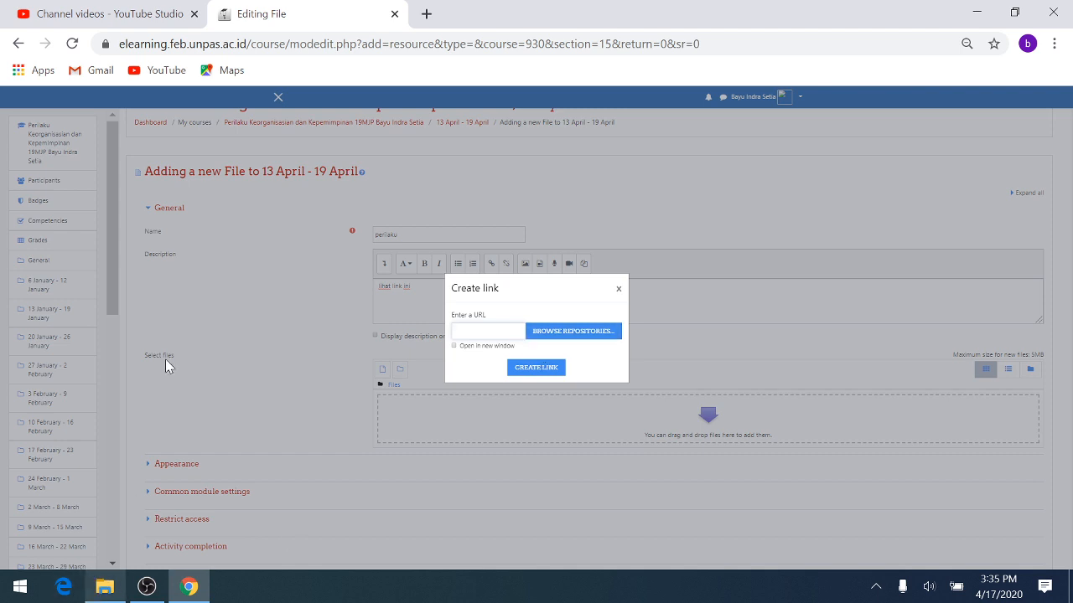
pyautogui.click(164, 17)
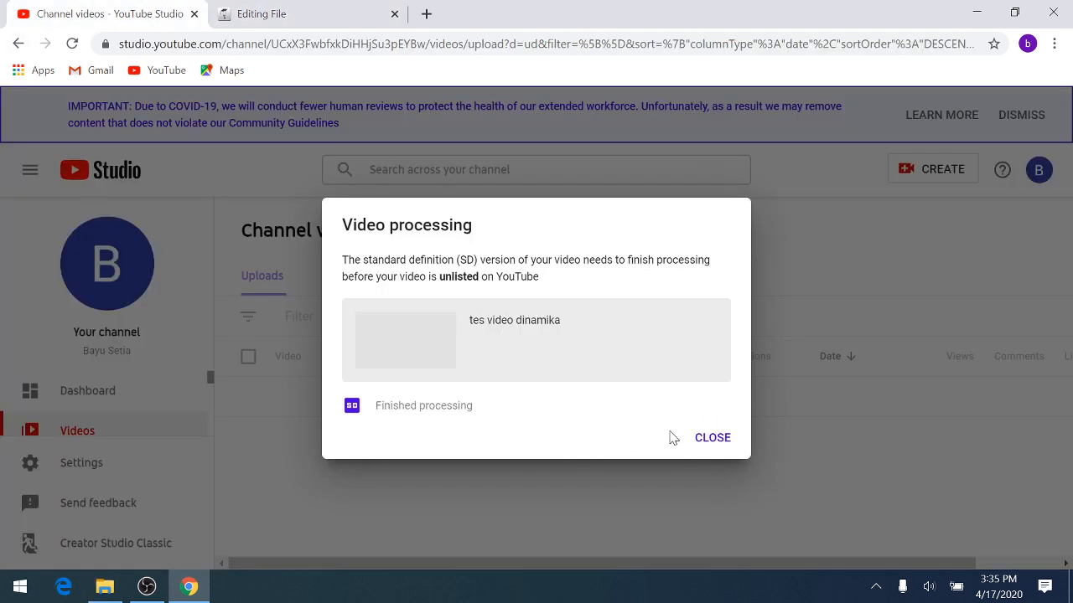
pyautogui.click(712, 439)
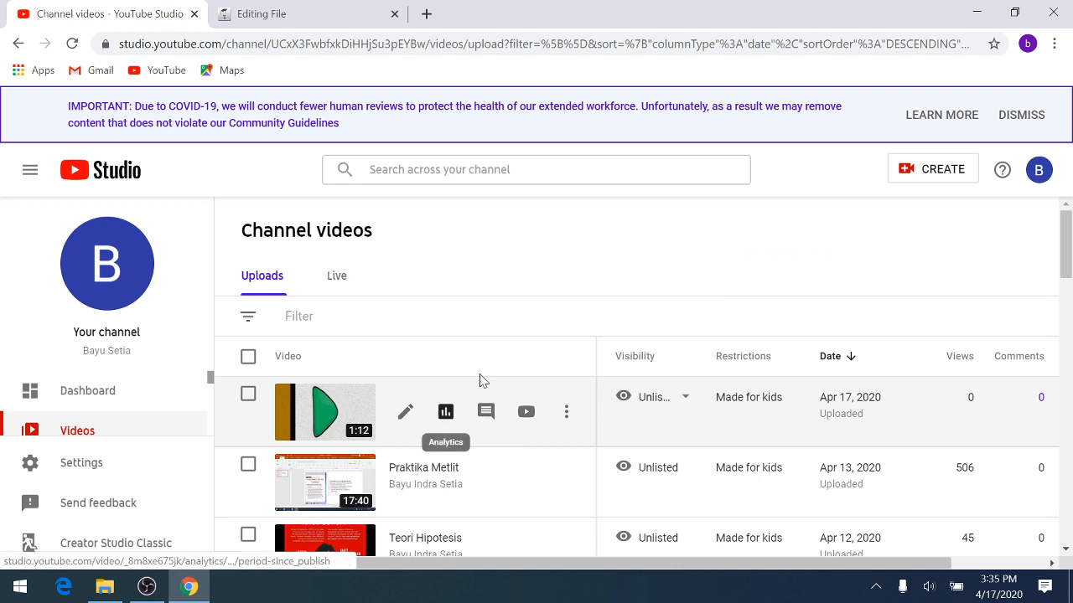
pyautogui.click(371, 392)
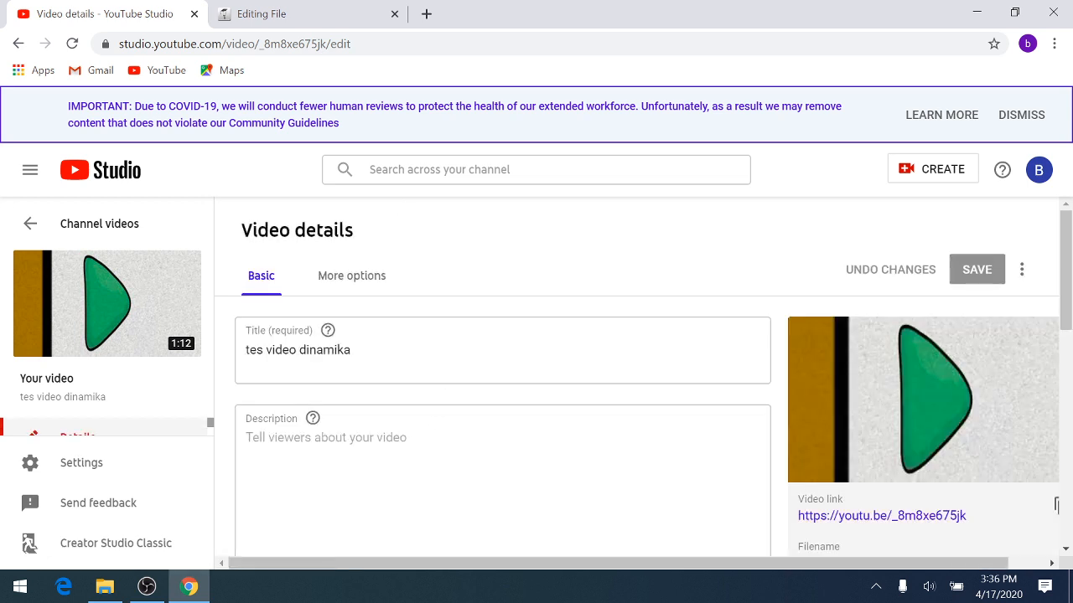
pyautogui.hotkey('ctrl', 'l')
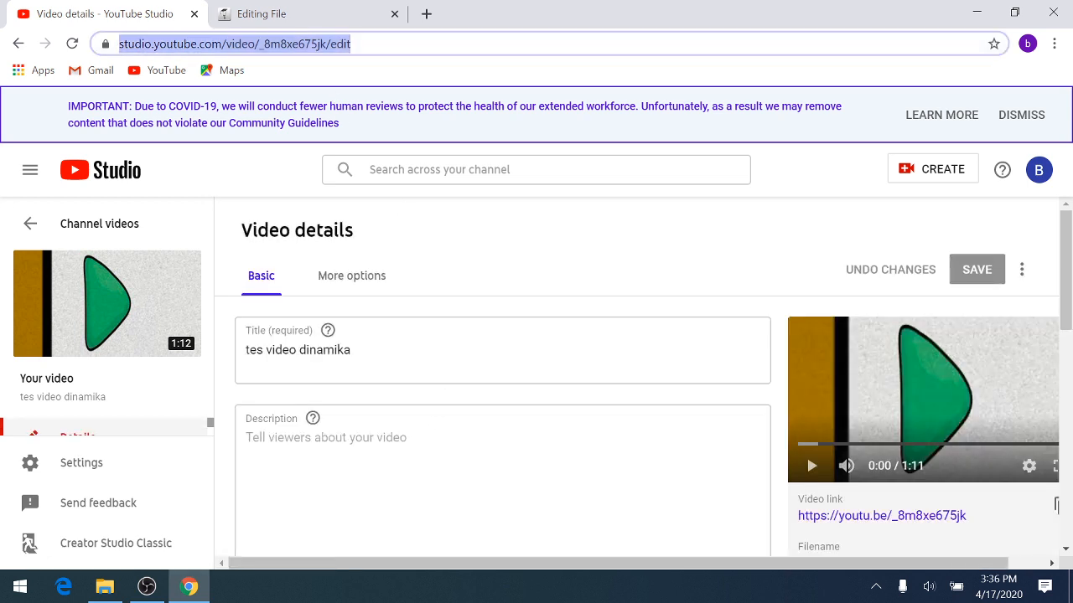
pyautogui.rightClick(950, 514)
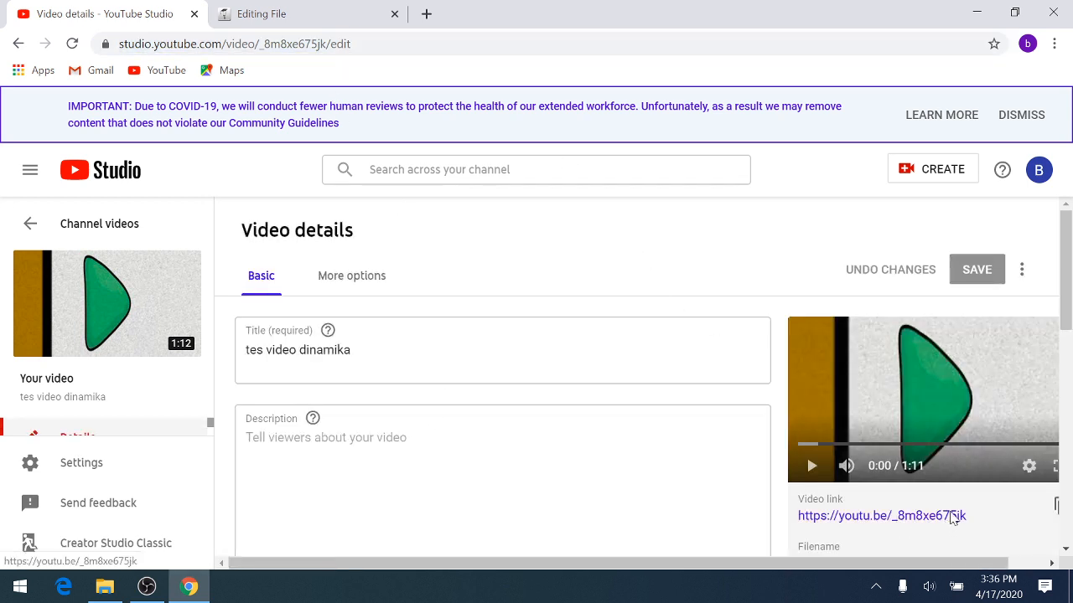
pyautogui.moveTo(989, 533); pyautogui.dragTo(1034, 506)
pyautogui.click(1057, 505)
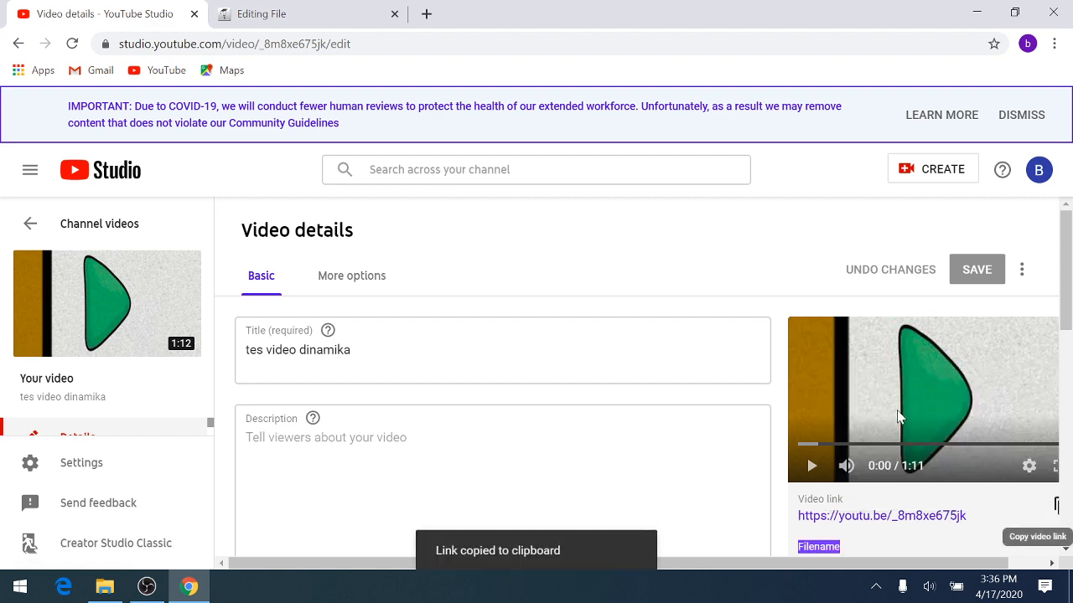
pyautogui.click(240, 18)
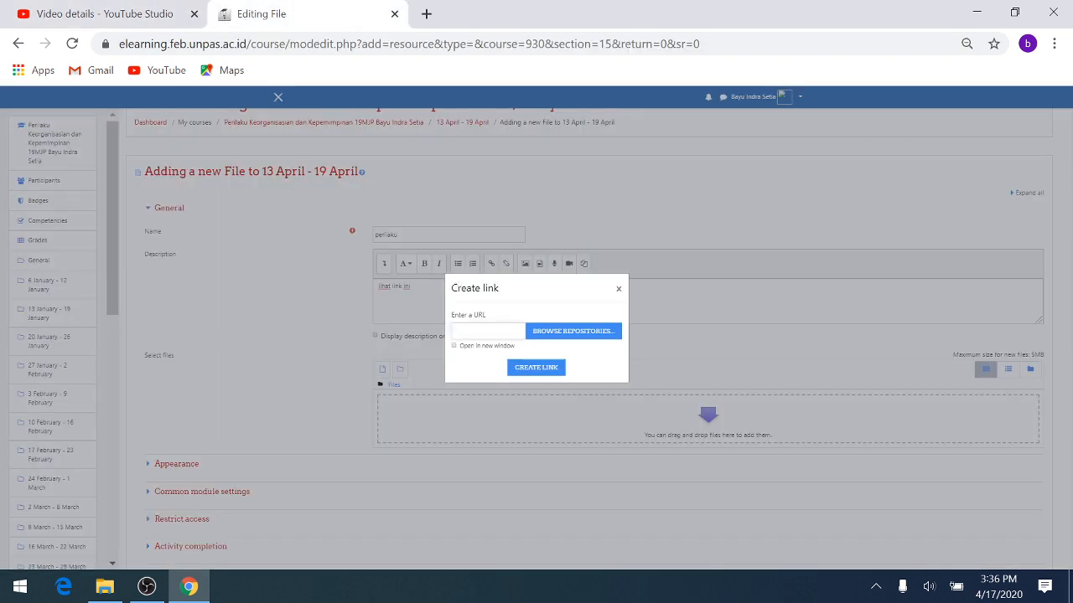
pyautogui.rightClick(491, 336)
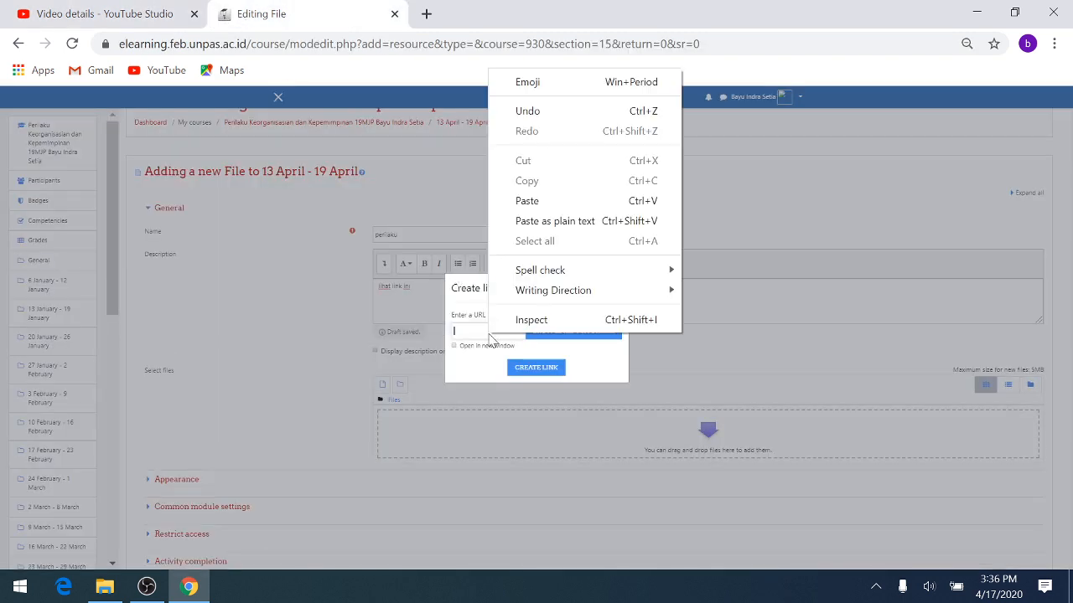
pyautogui.click(550, 199)
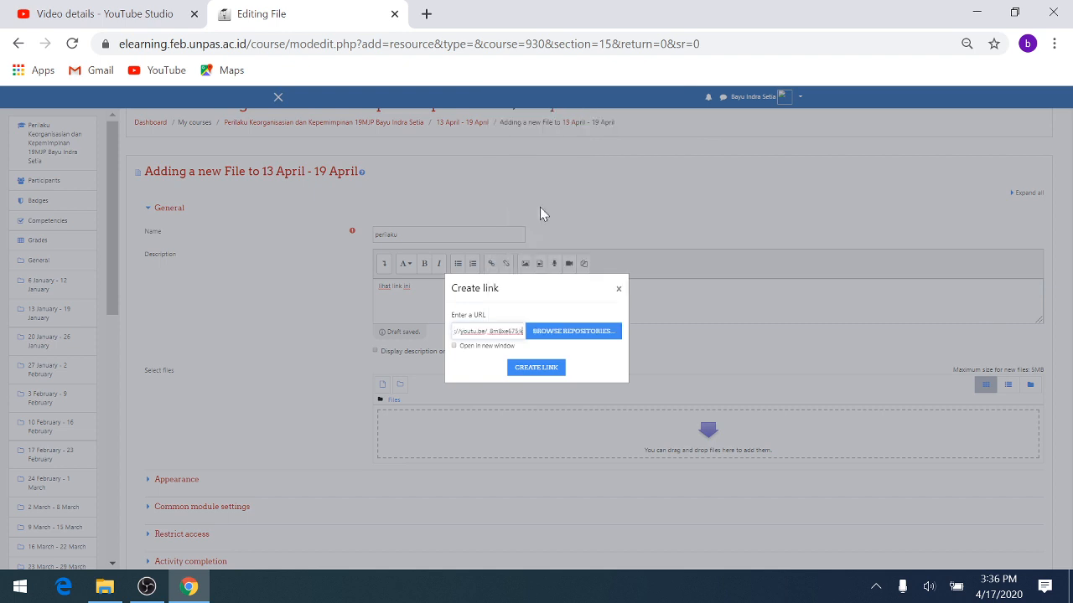
pyautogui.click(547, 368)
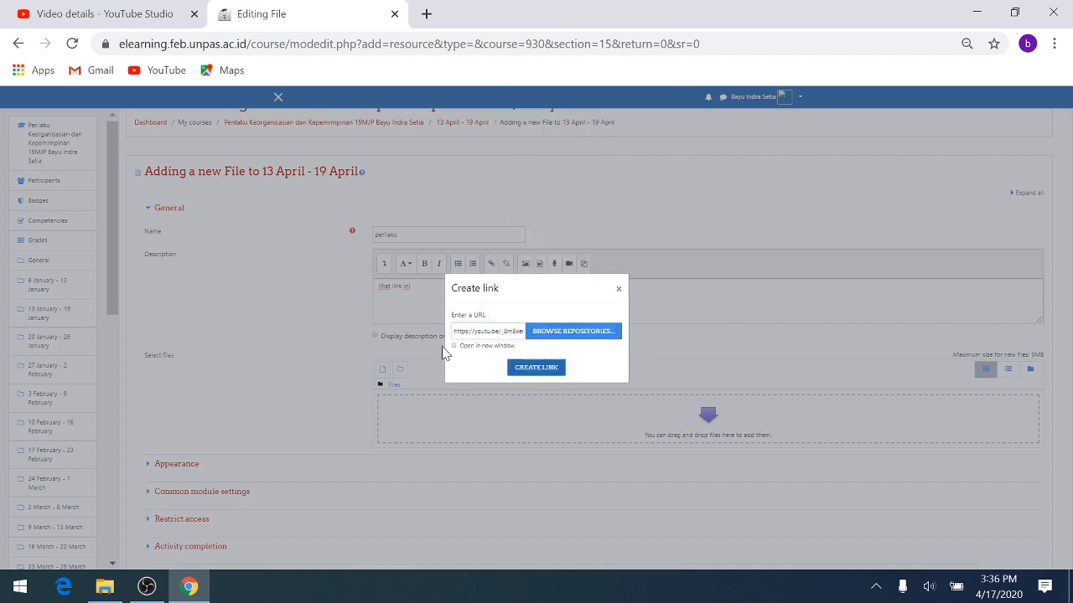
pyautogui.click(545, 369)
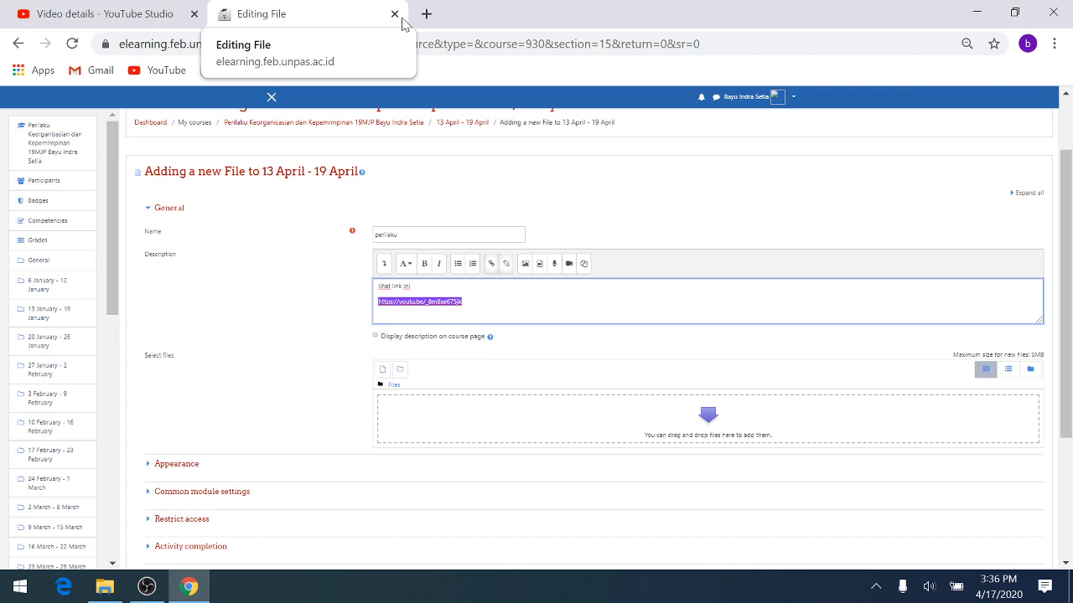
# Return to the video details in YouTube Studio and bring up the OBS Studio window.
pyautogui.click(106, 14)
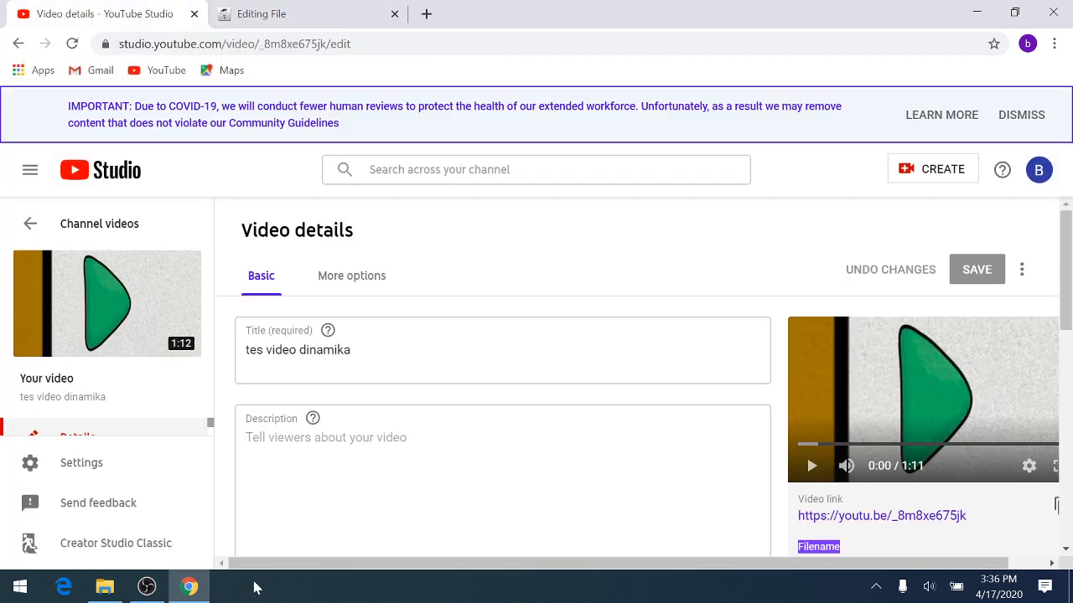
pyautogui.click(189, 586)
pyautogui.click(189, 587)
pyautogui.click(147, 586)
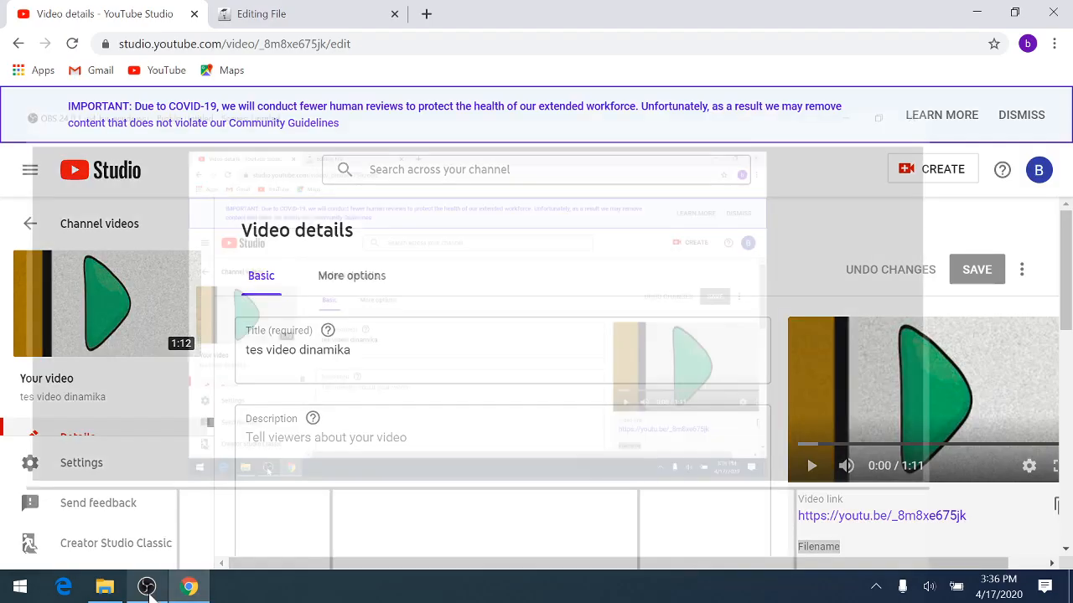